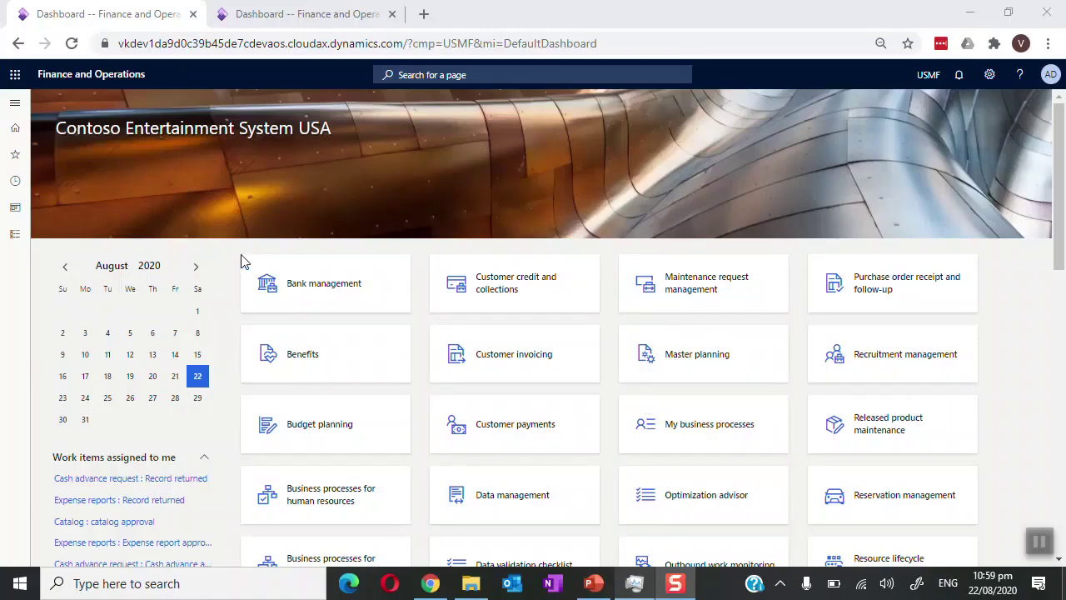
- Go to Procurement and sourcing > Purchase requisitions > All purchase requisitions
left_click(18, 240)
left_click(19, 240)
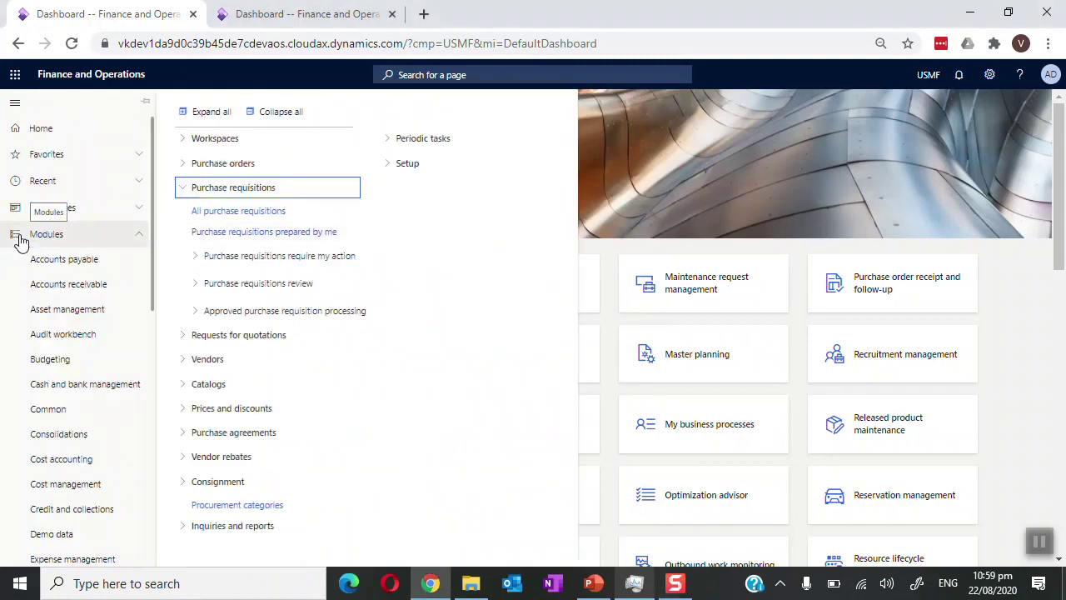
scroll(104, 427, "down", 5)
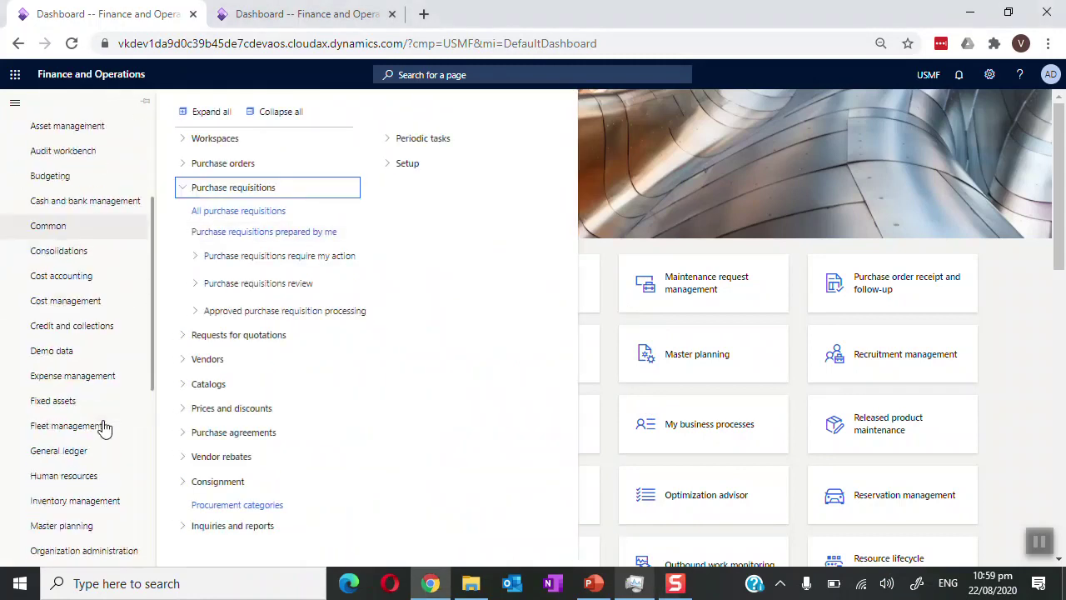
scroll(105, 428, "down", 1)
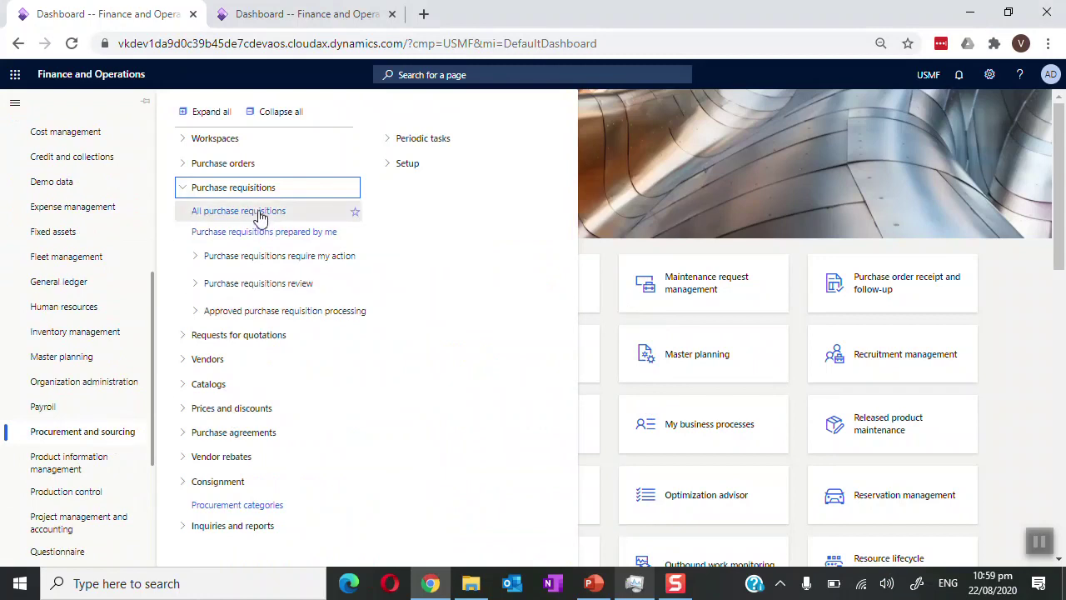
left_click(300, 212)
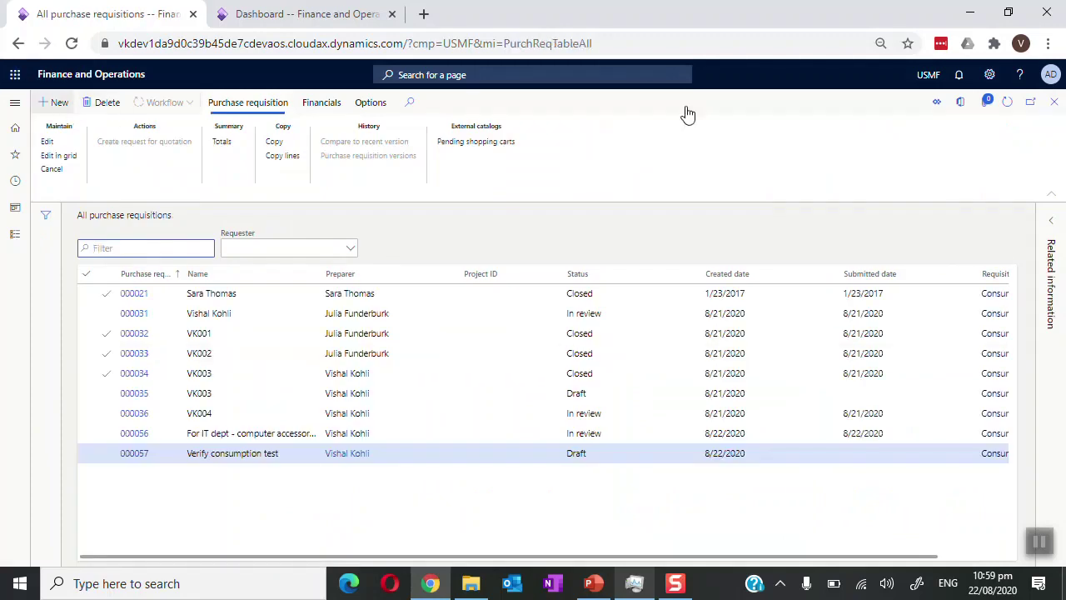
- Create a new purchase requisition named 'For IT dept - computer accessories'
left_click(60, 103)
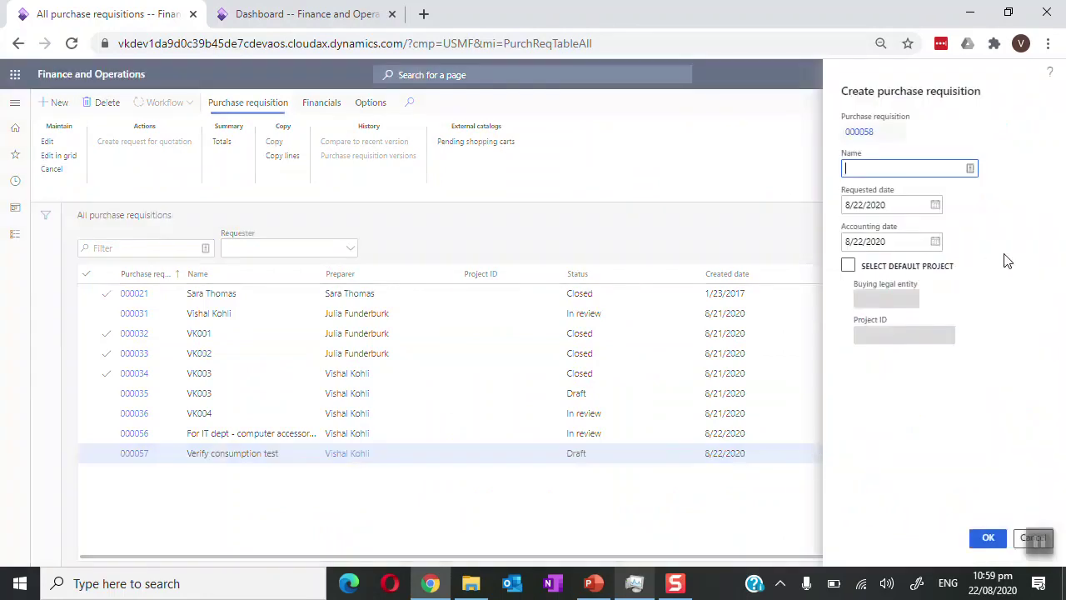
type("For IT dept - computer accessories")
left_click(1008, 261)
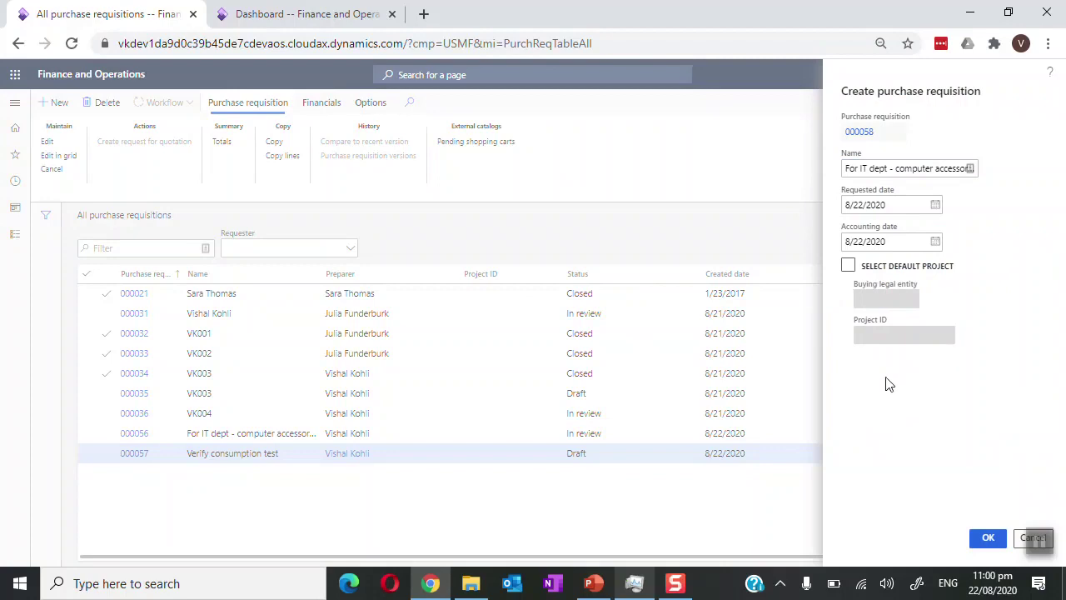
key("Return")
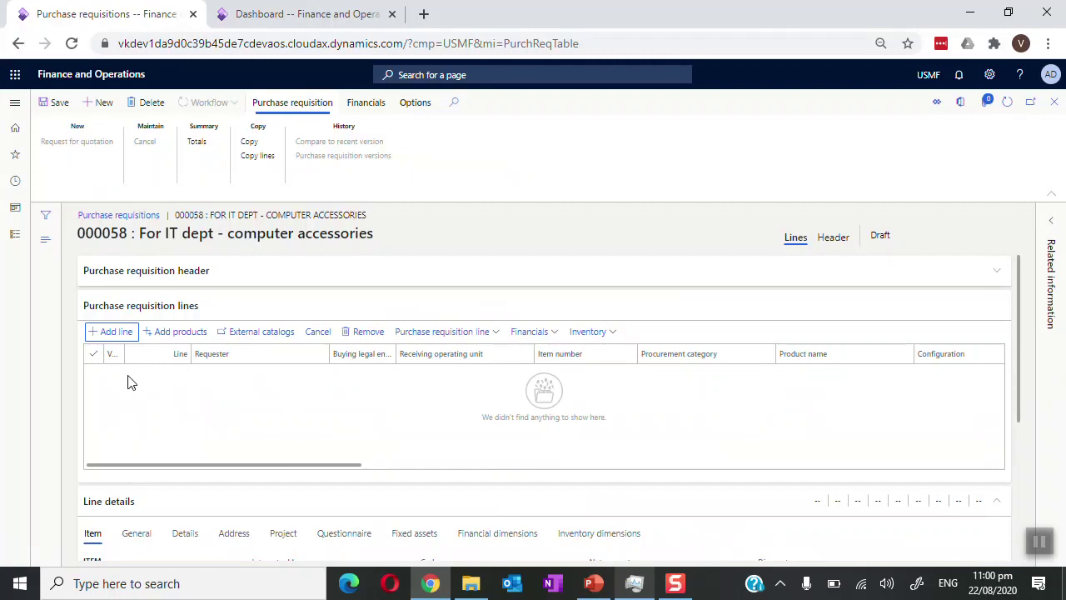
- Add a line for item C0002, Microsoft Arc Keyboard, quantity 10 at 49.95 from vendor US-111
left_click(126, 338)
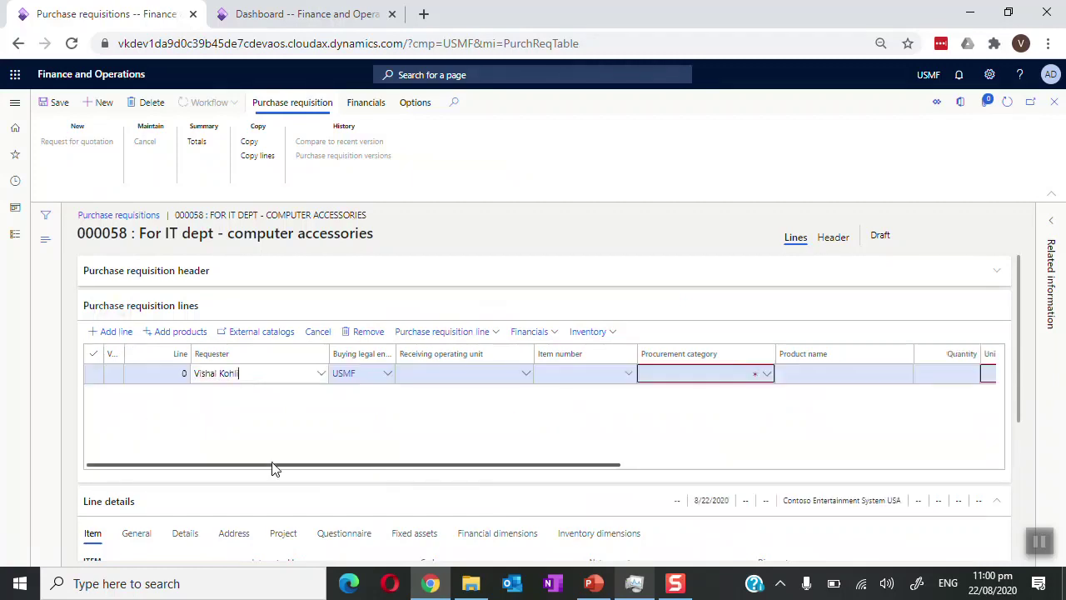
key("Tab")
key("Tab")
key("Tab")
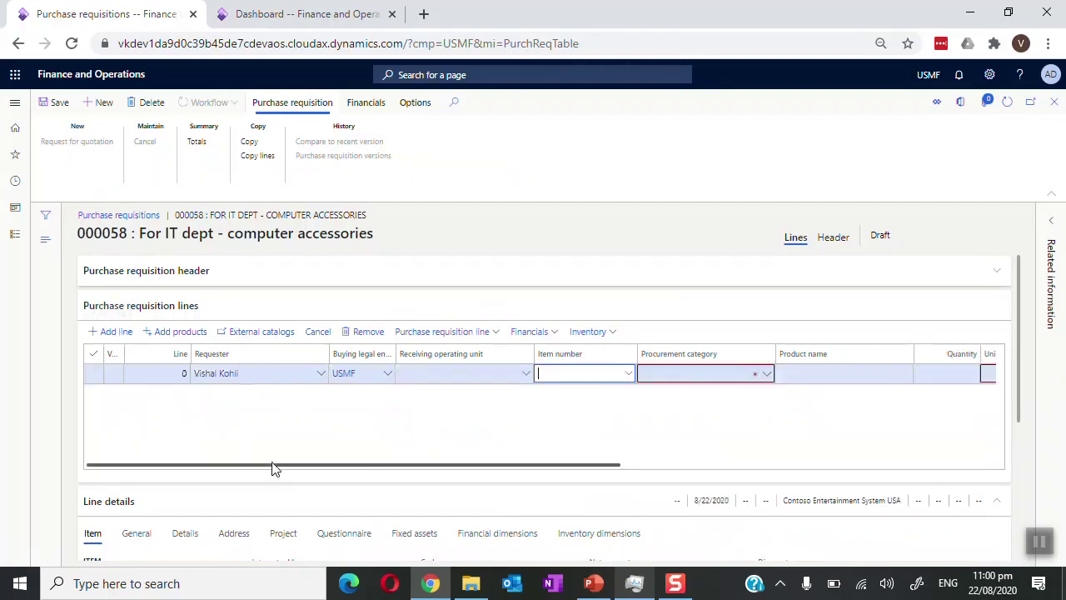
key("Tab")
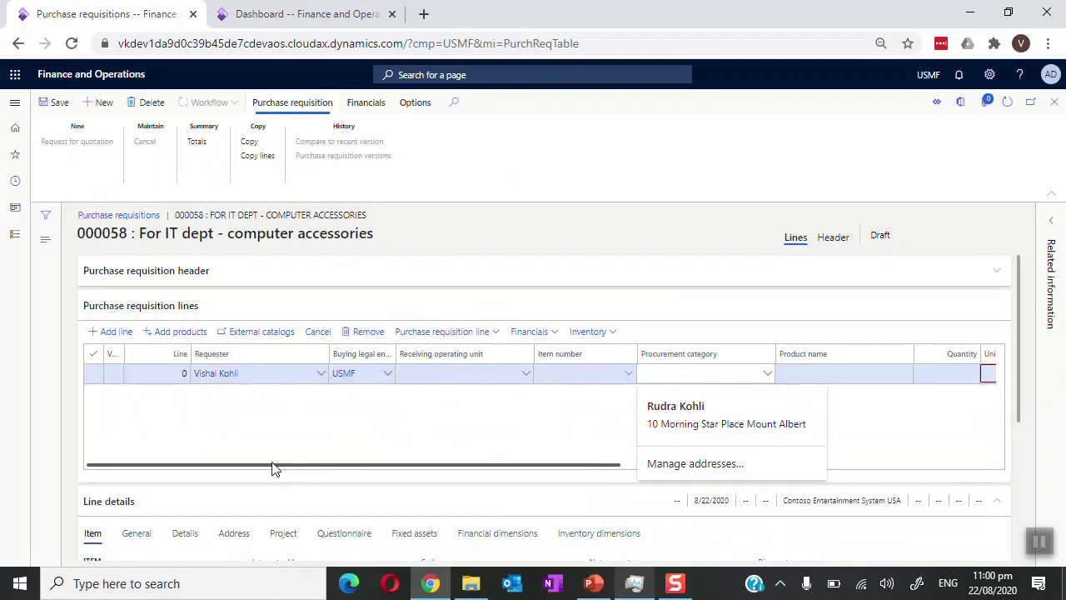
key("shift+Tab")
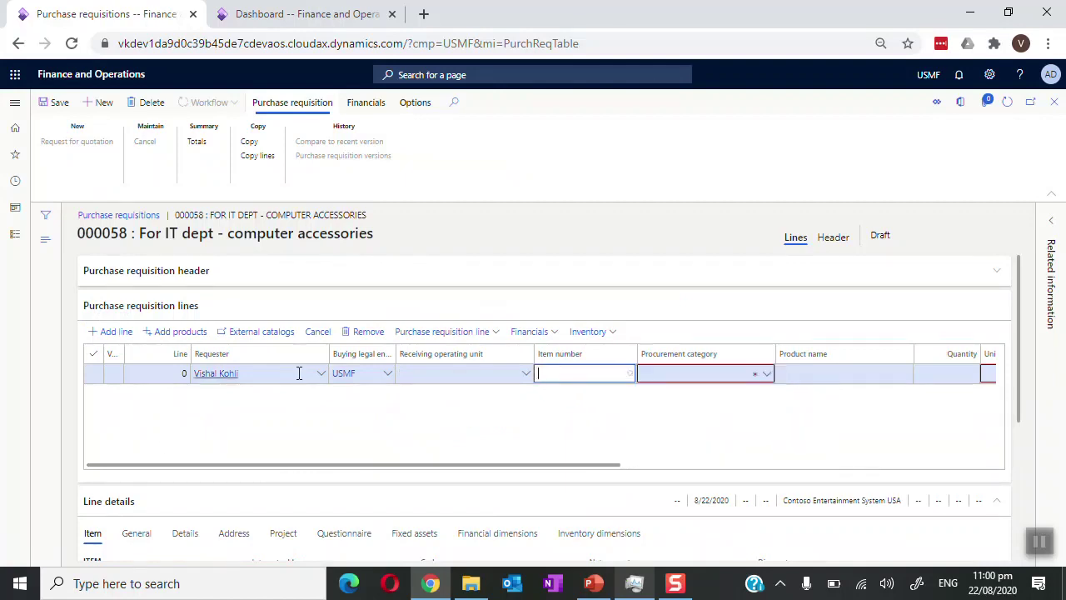
key("alt+Down")
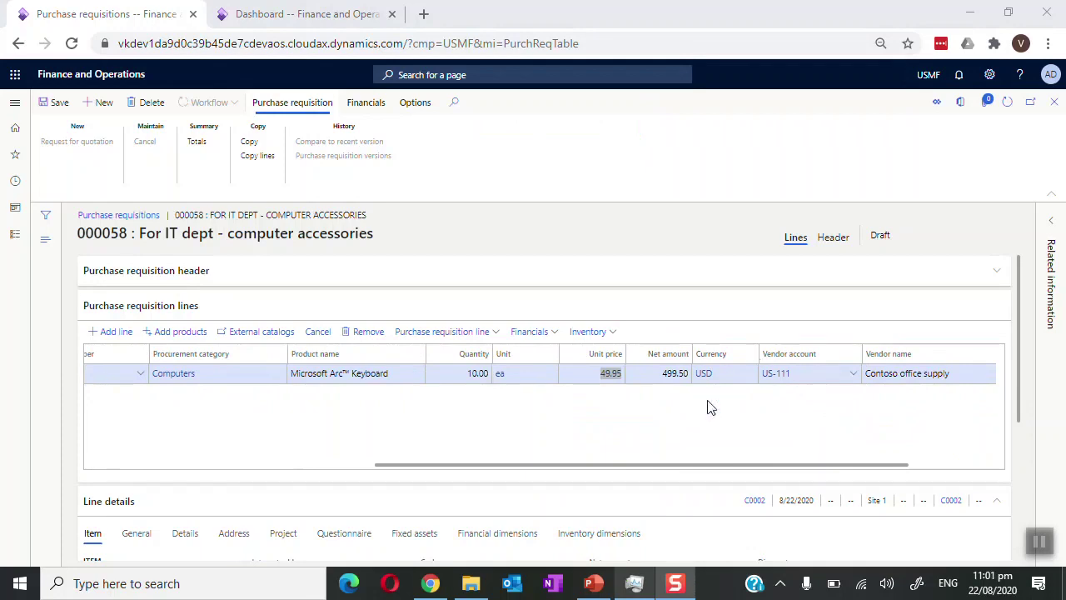
scroll(275, 417, "left", 3)
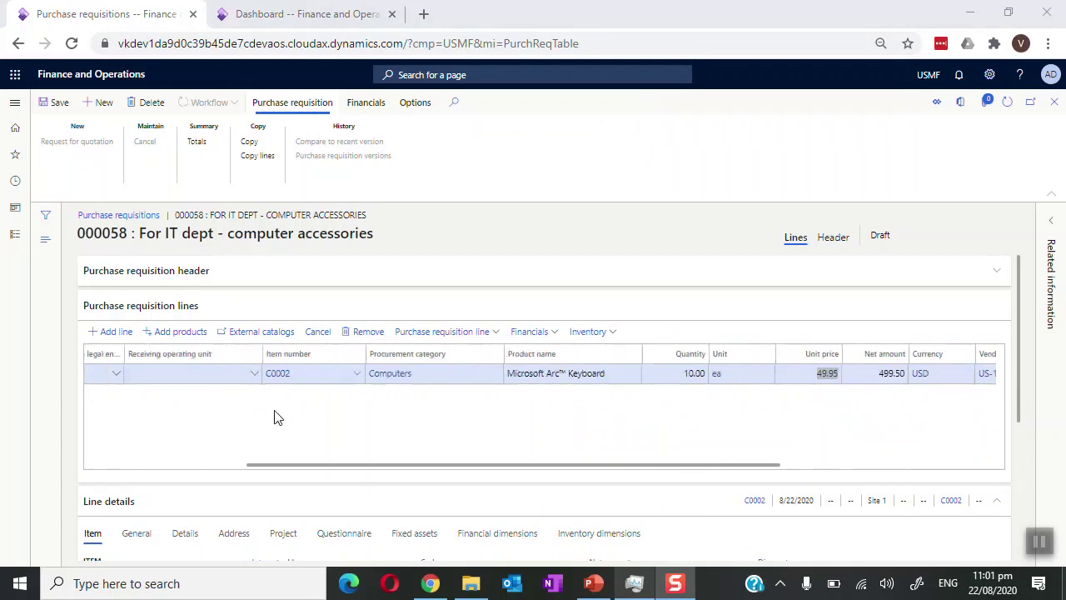
scroll(536, 414, "right", 3)
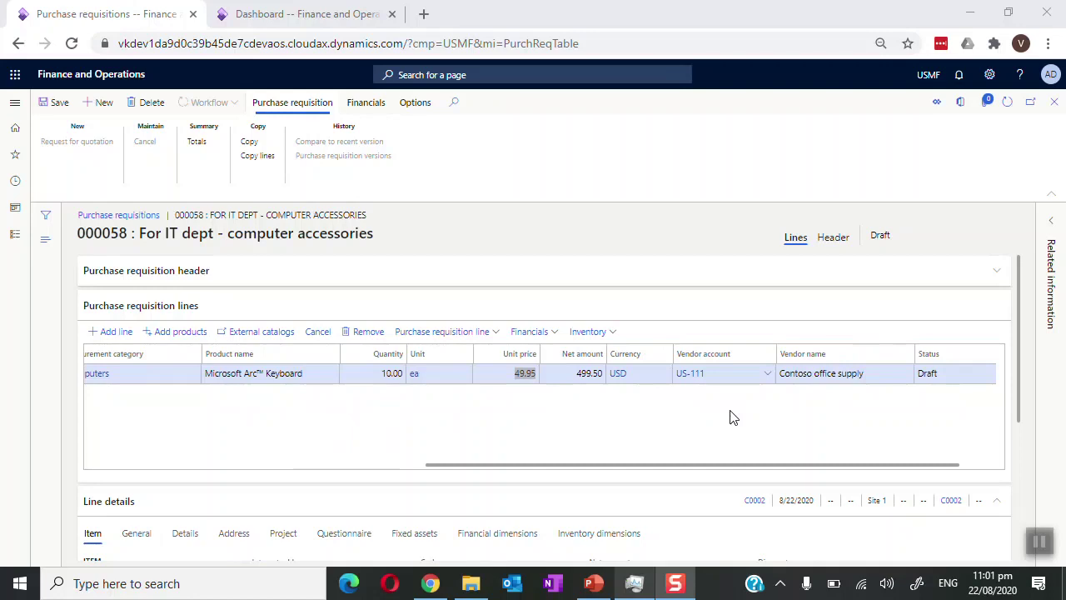
left_click(395, 466)
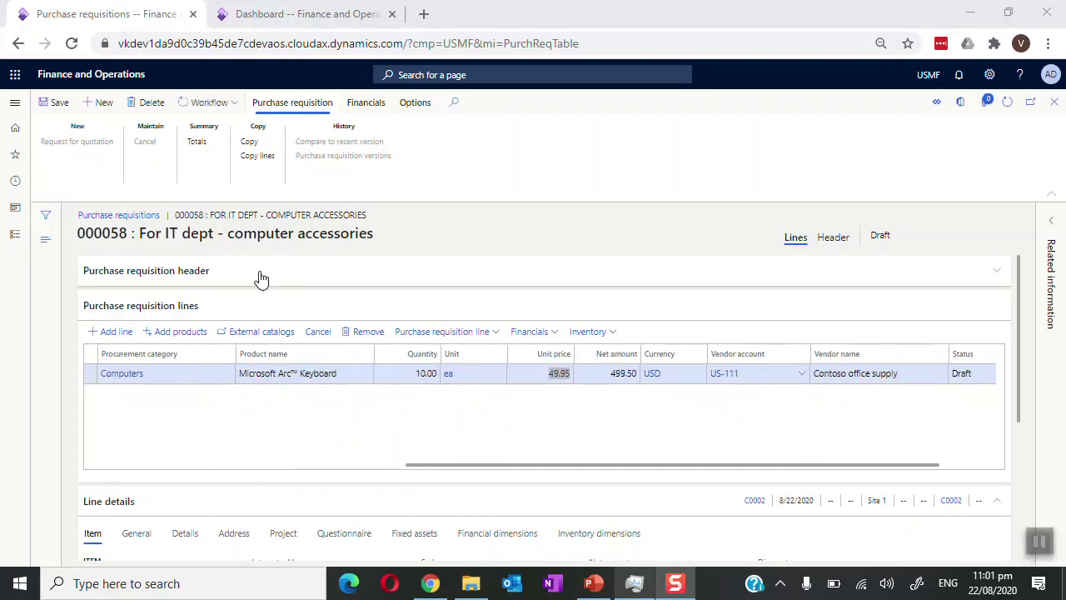
- Submit requisition 000058 to the approval workflow with the comment 'Please approved!'
left_click(235, 107)
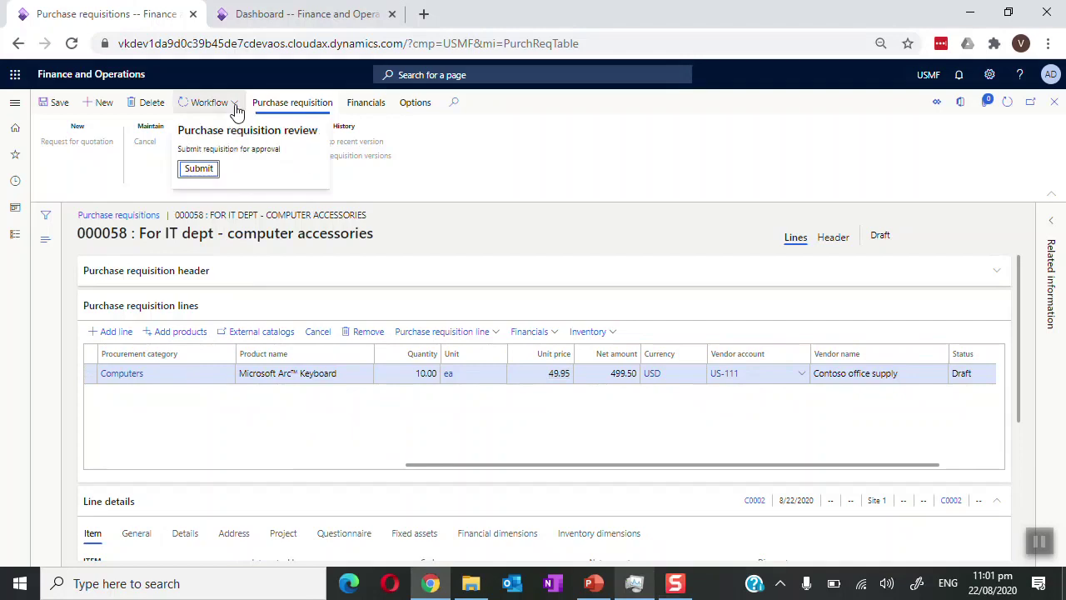
left_click(200, 170)
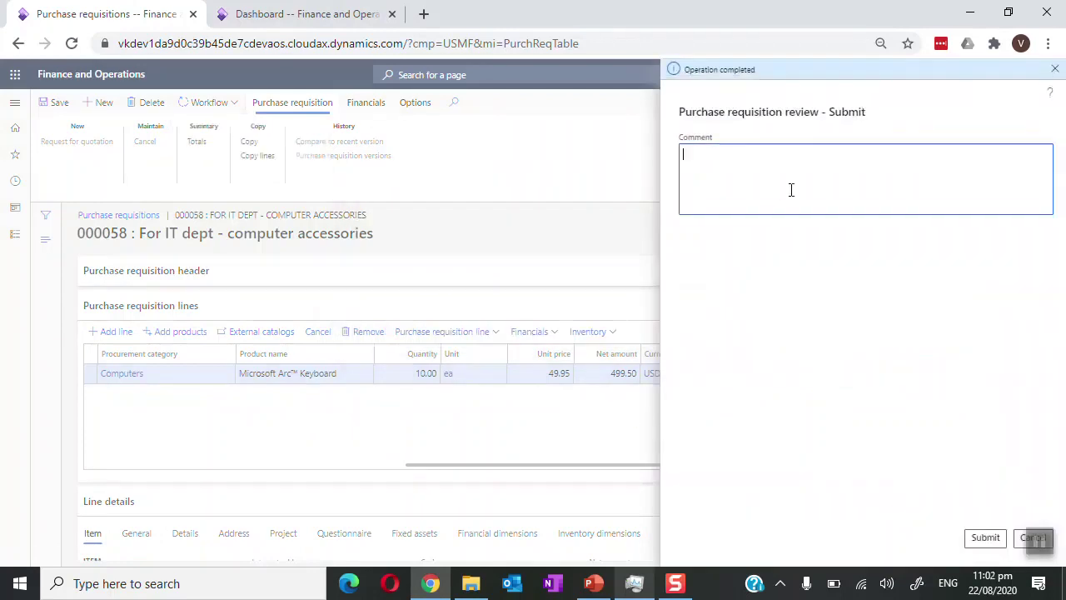
type("Please approved!")
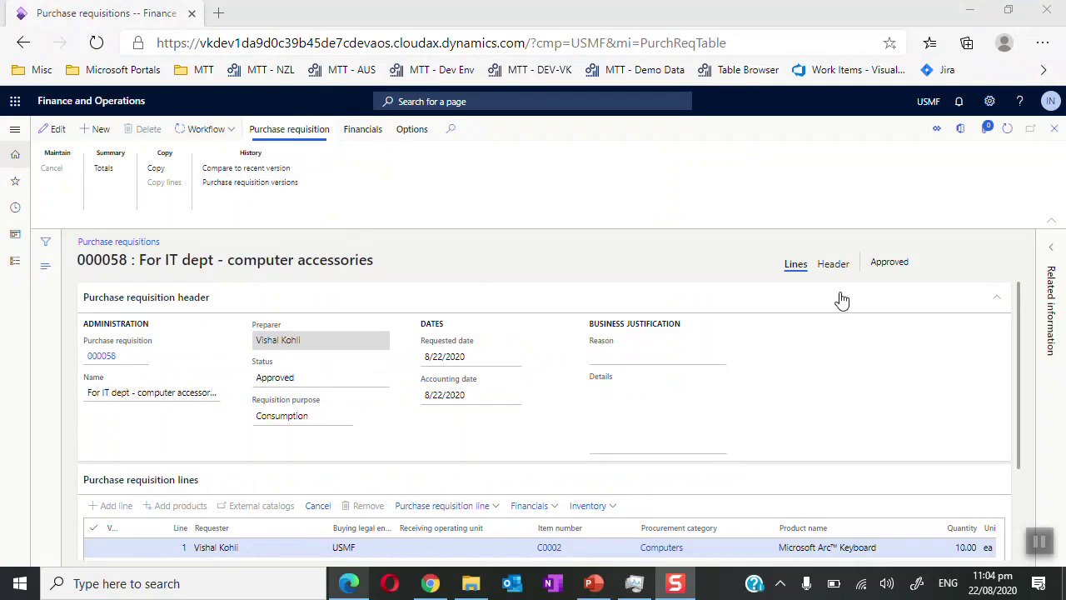
- Reload requisition 000058 so its status updates to Closed
double_click(889, 262)
left_click(677, 210)
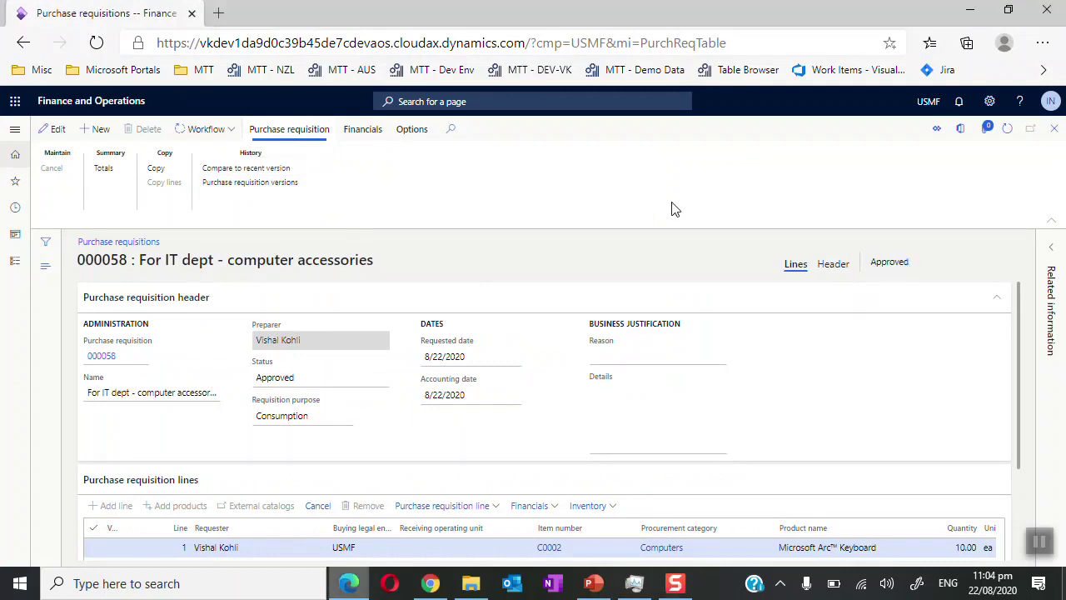
left_click(1013, 130)
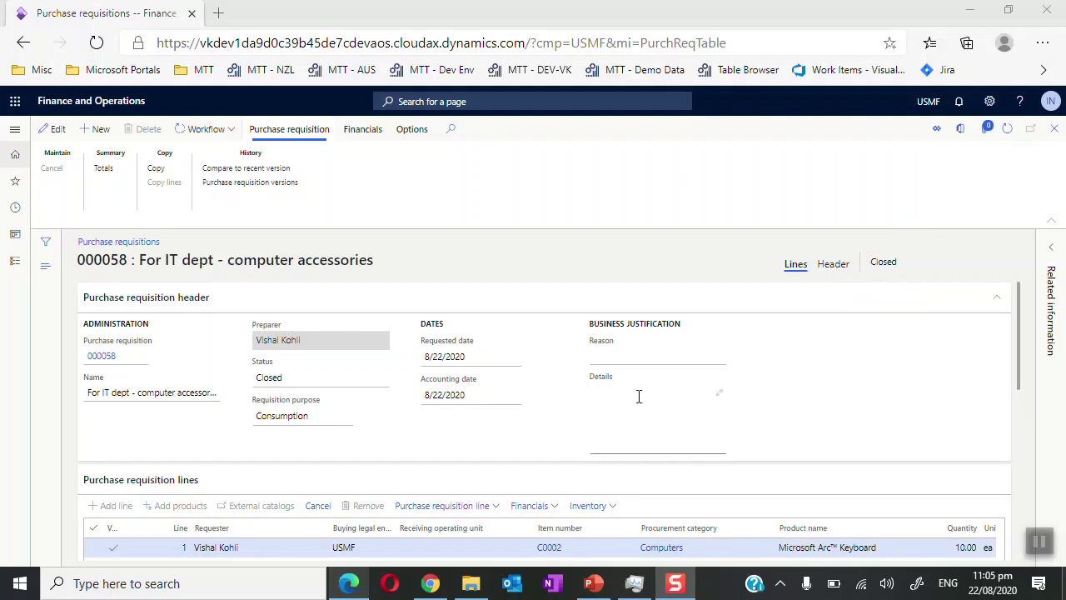
- Follow the line's purchase order link to open order 00000150 for Contoso office supply
scroll(639, 396, "down", 2)
scroll(639, 396, "right", 2)
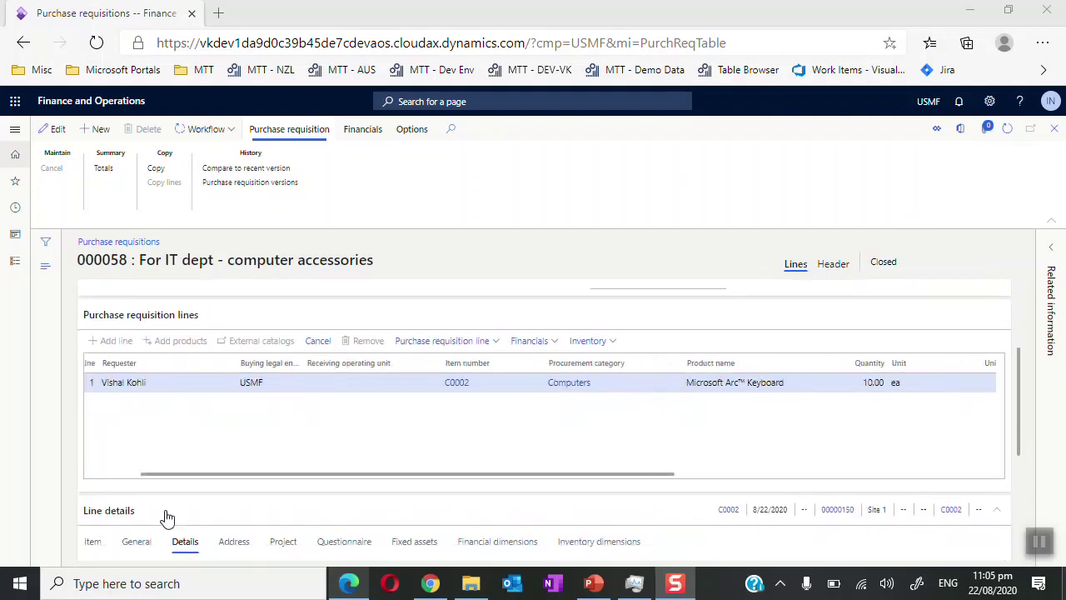
left_click_drag(1018, 429, 1028, 518)
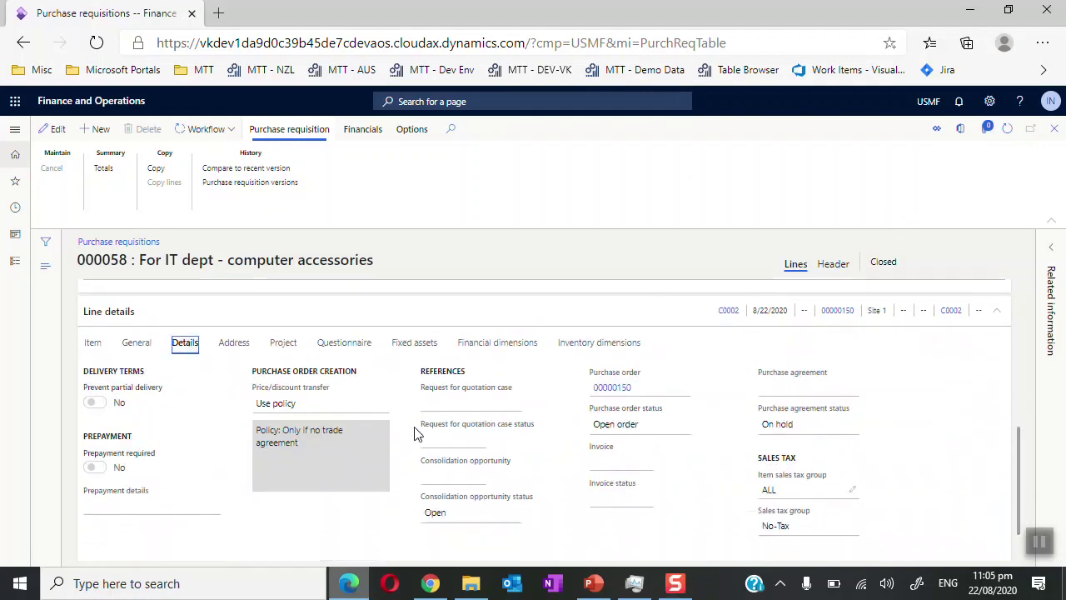
left_click(616, 390)
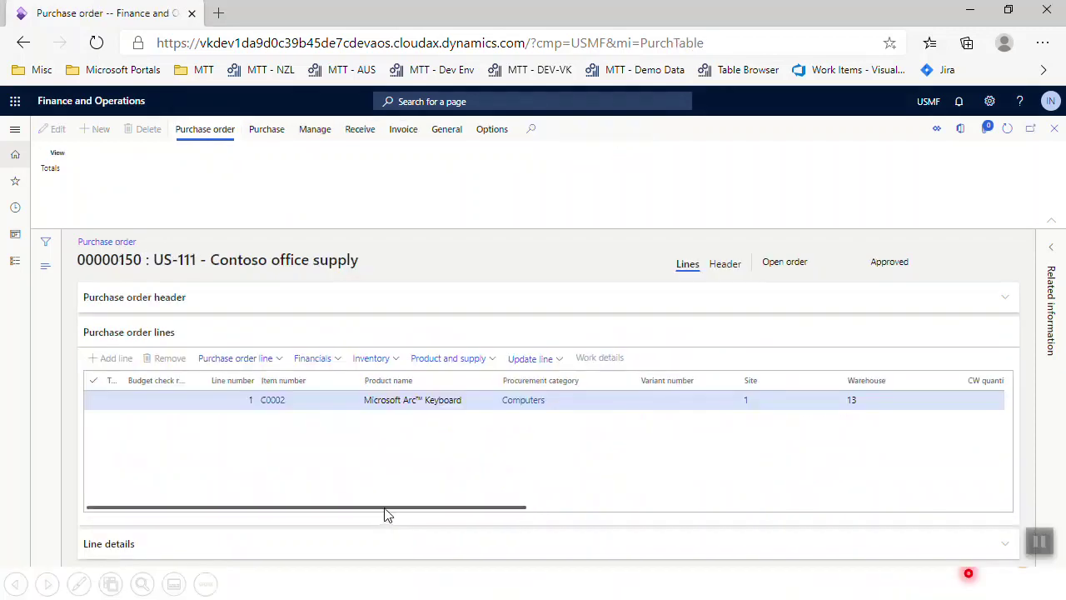
left_click_drag(155, 259, 201, 259)
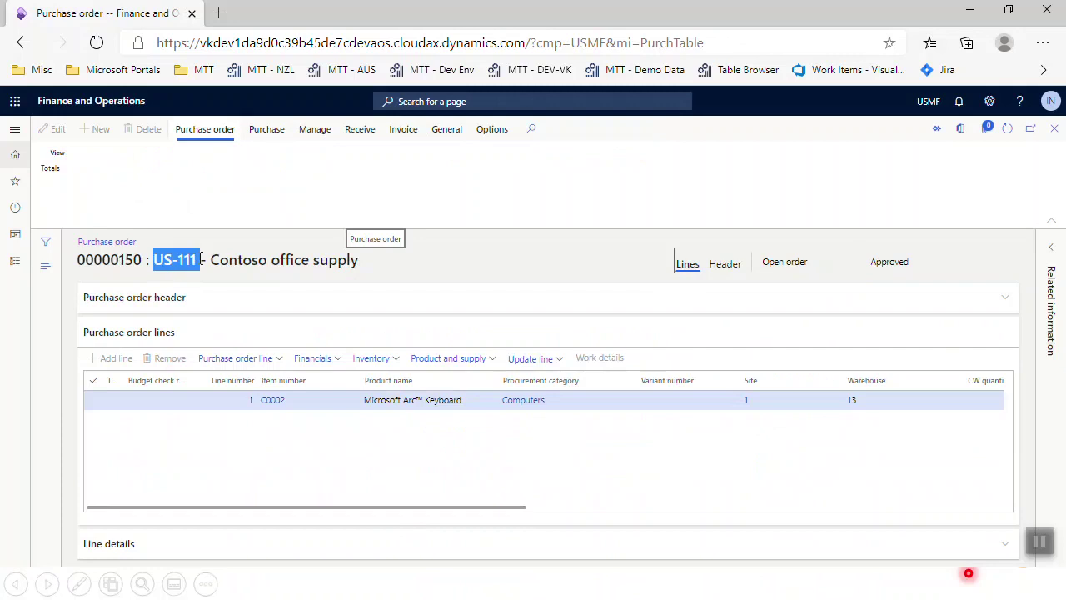
left_click_drag(353, 507, 730, 508)
left_click(731, 508)
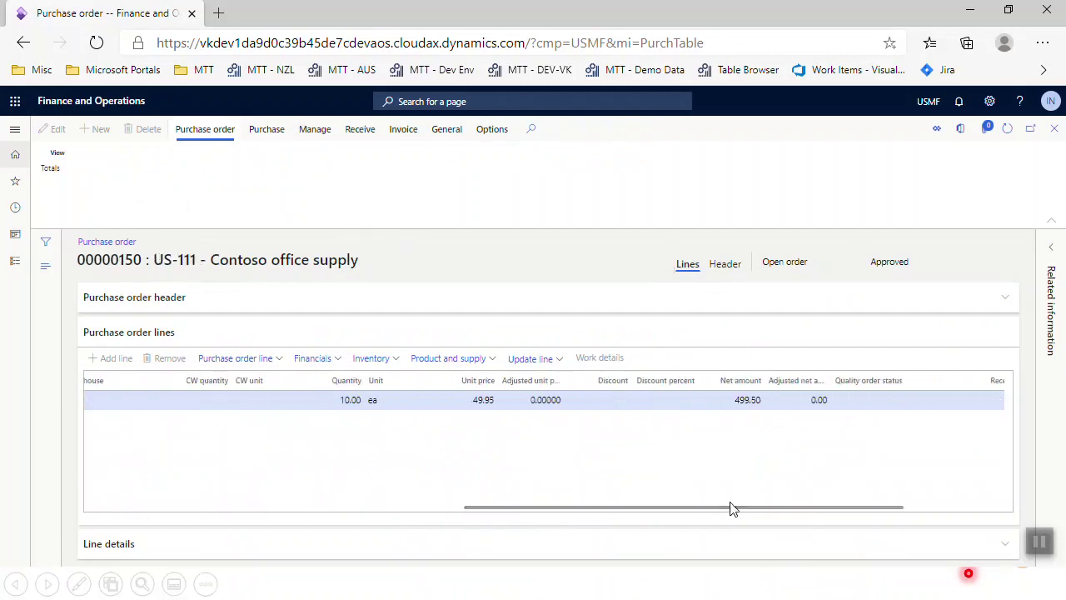
left_click_drag(731, 509, 277, 523)
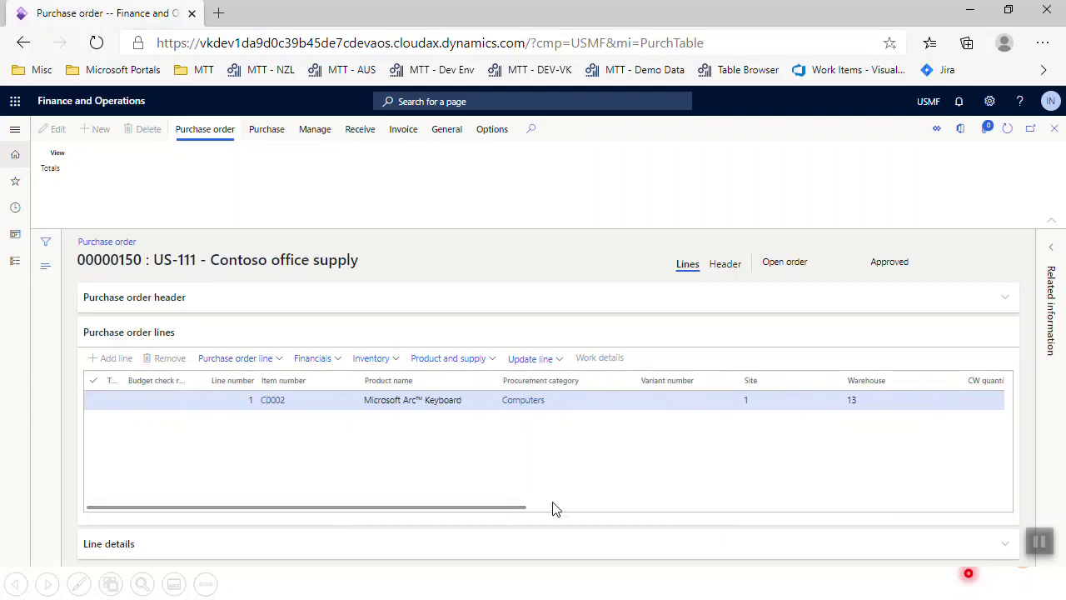
key("alt+Tab")
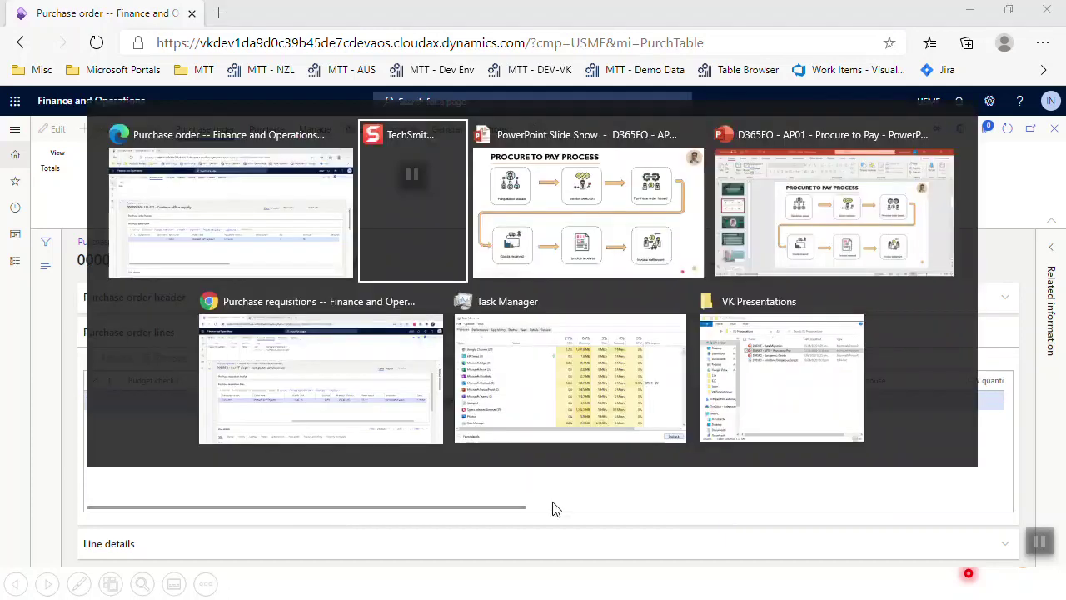
- Bring up the Procure to Pay slideshow and advance to the Purchase Requisition Statuses slide
key("alt+Tab")
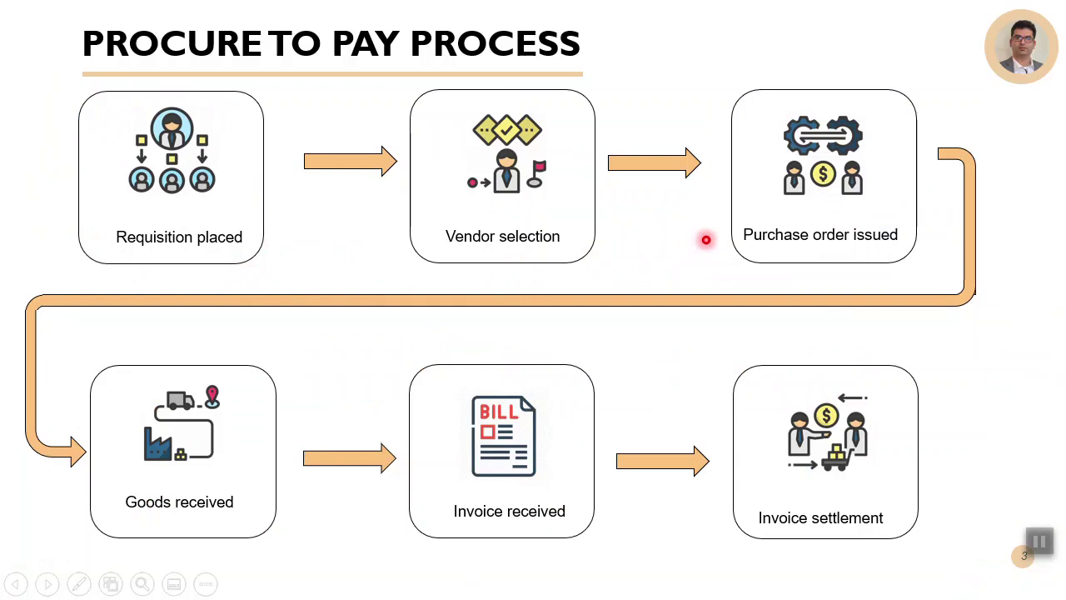
key("Right")
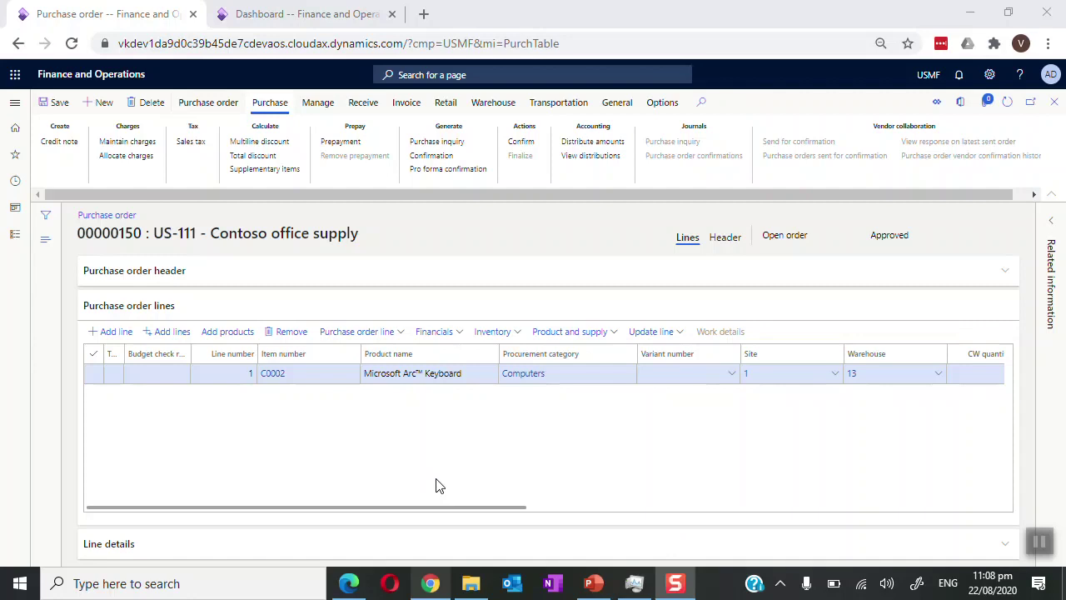
- Confirm purchase order 00000150, changing its status to Confirmed
scroll(600, 441, "right", 5)
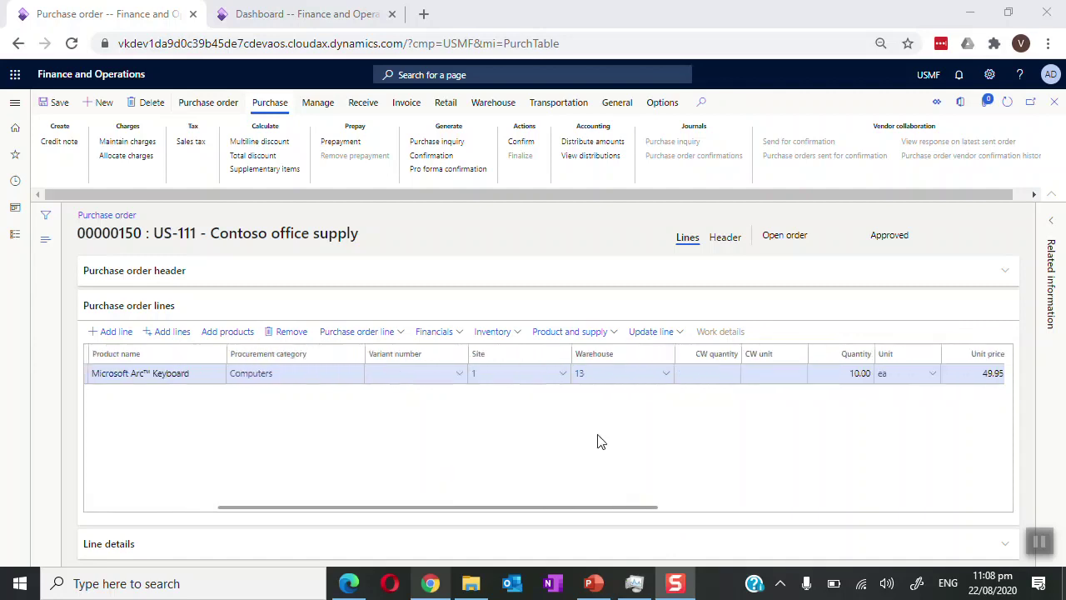
scroll(600, 441, "right", 6)
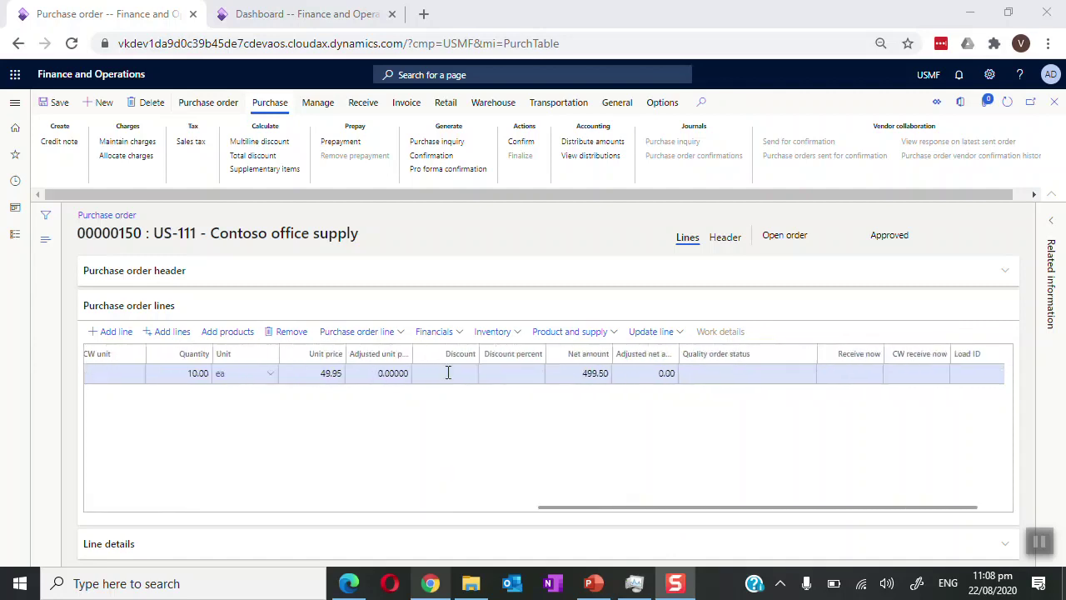
left_click(521, 141)
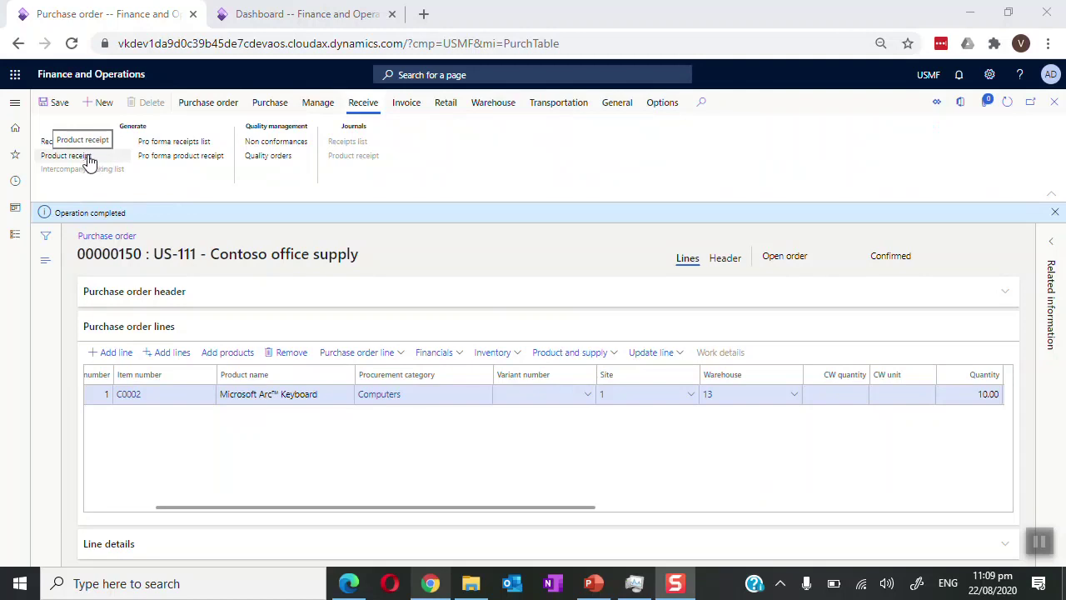
- Post product receipt PRD-009 covering the order's keyboard line
left_click(90, 158)
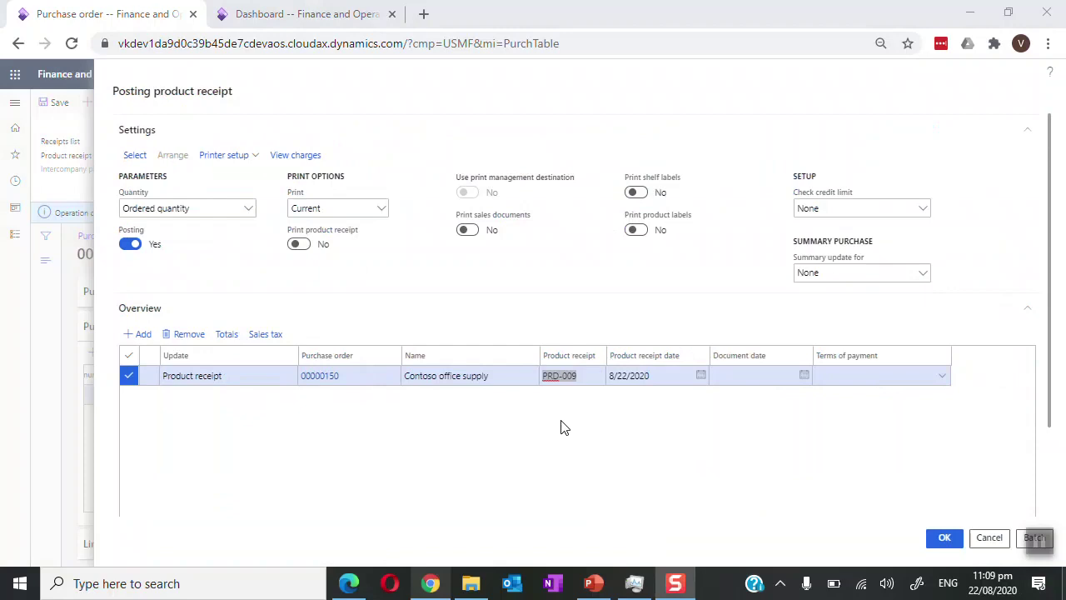
left_click(586, 378)
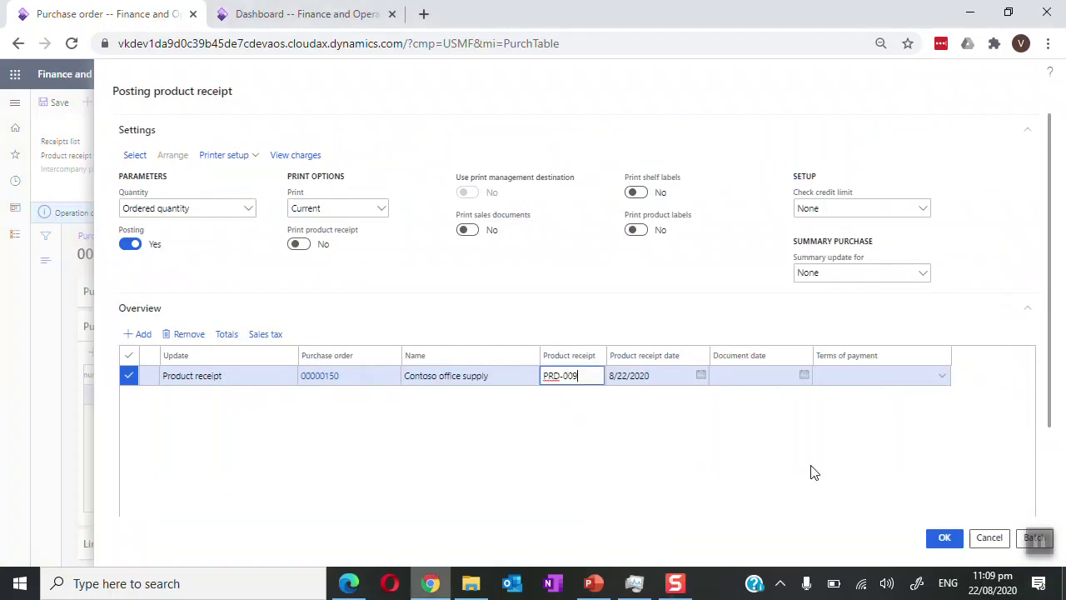
scroll(296, 446, "down", 2)
left_click(321, 466)
scroll(528, 469, "right", 5)
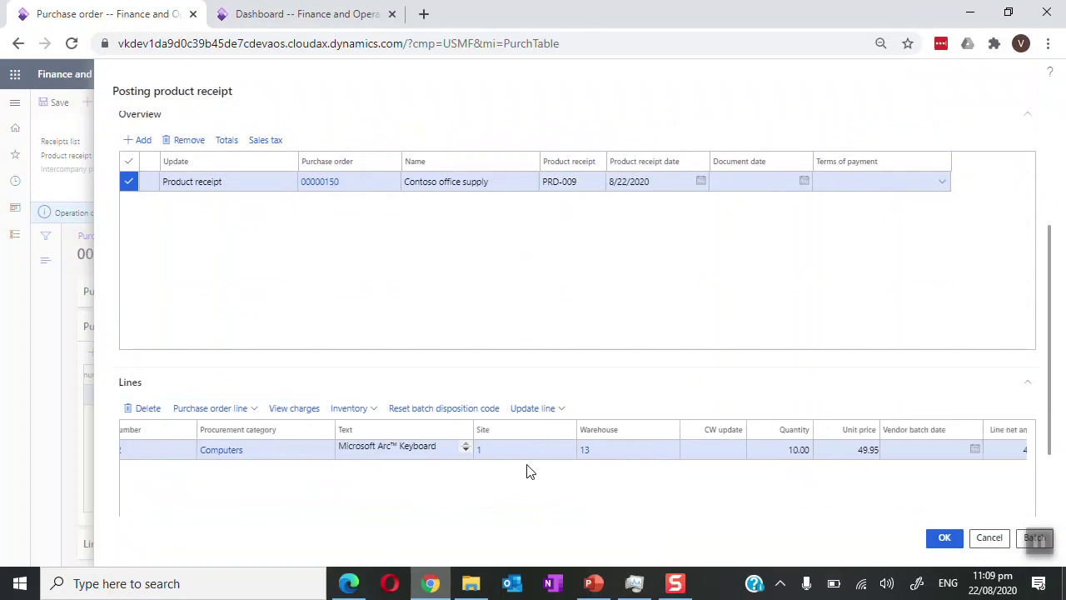
left_click(945, 537)
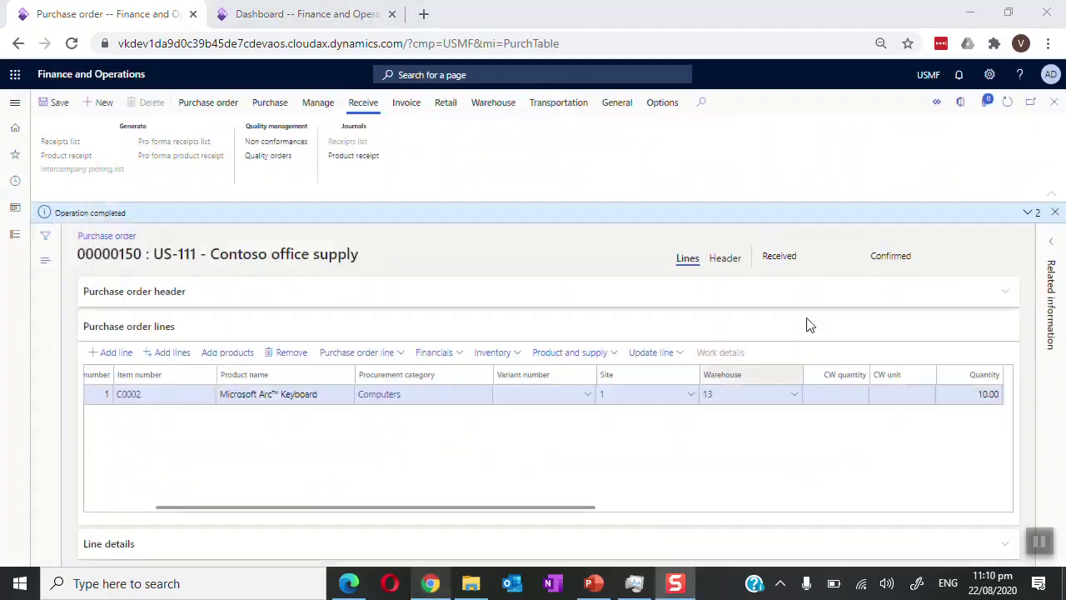
- Generate vendor invoice INV-009 dated 8/22/2020 and update its match status
double_click(780, 257)
left_click(781, 273)
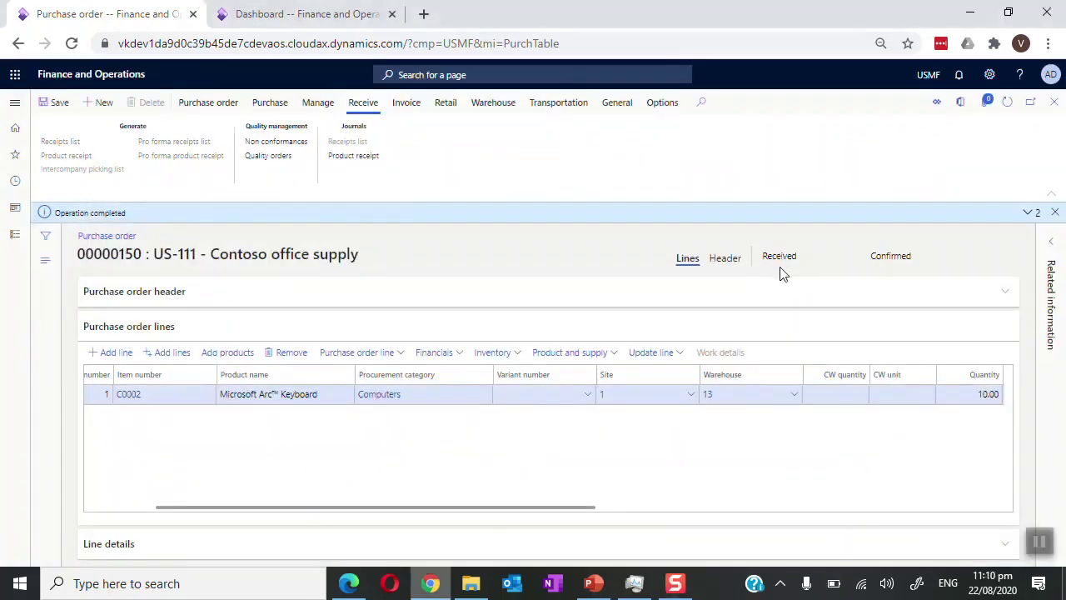
left_click(408, 104)
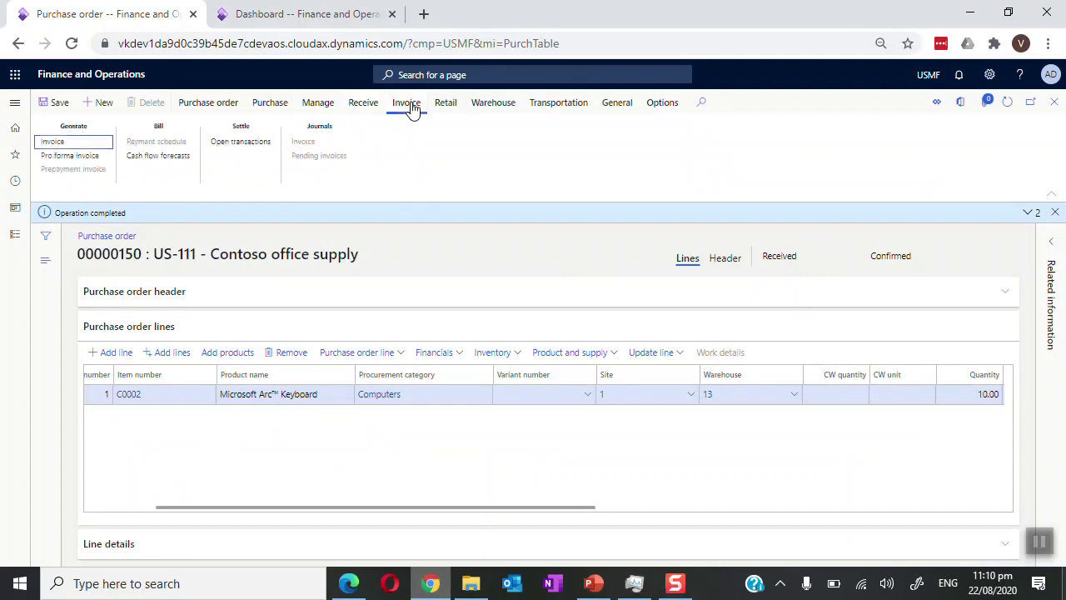
left_click(72, 143)
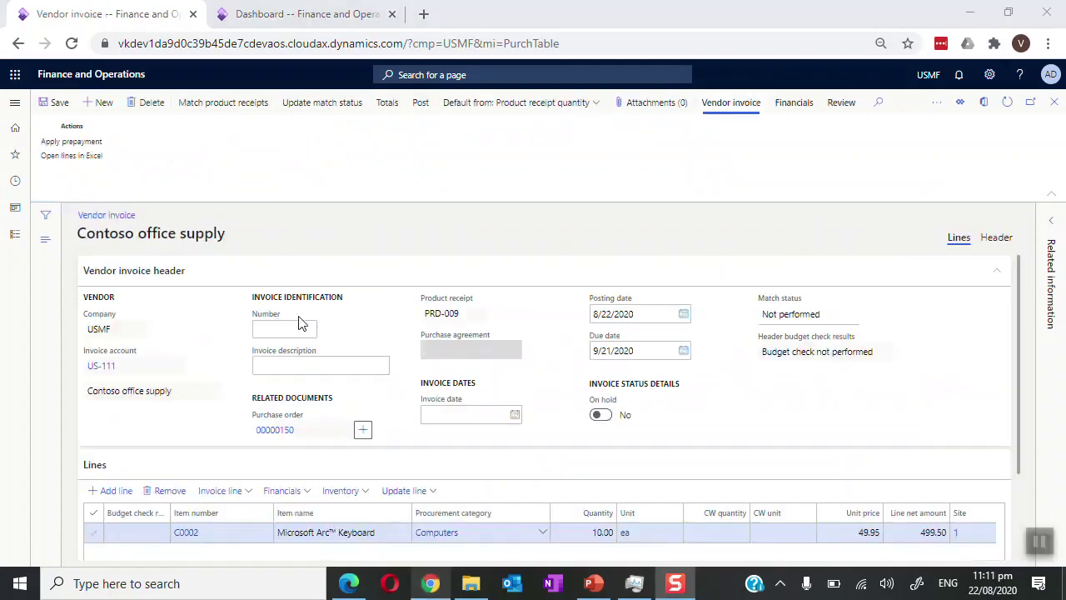
left_click(278, 328)
type("INV")
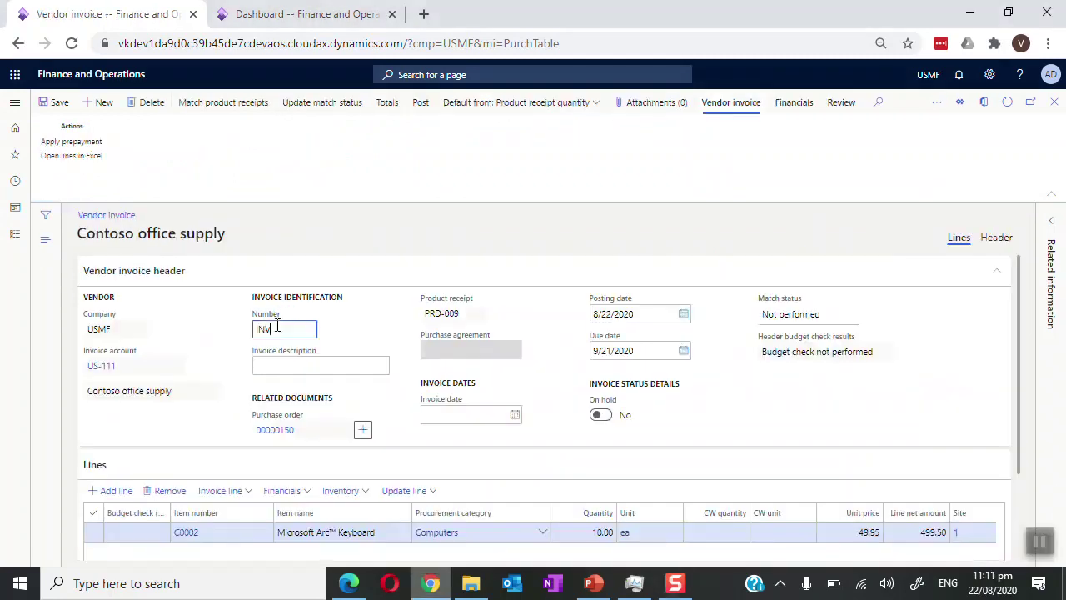
type("-009")
key("Tab")
key("Tab")
key("Tab")
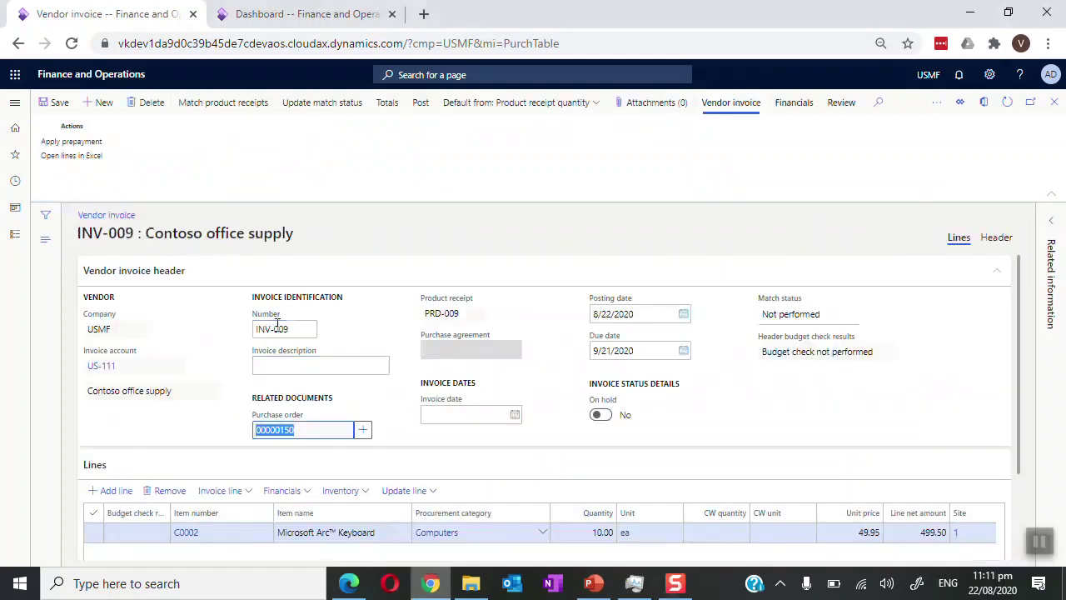
key("Tab")
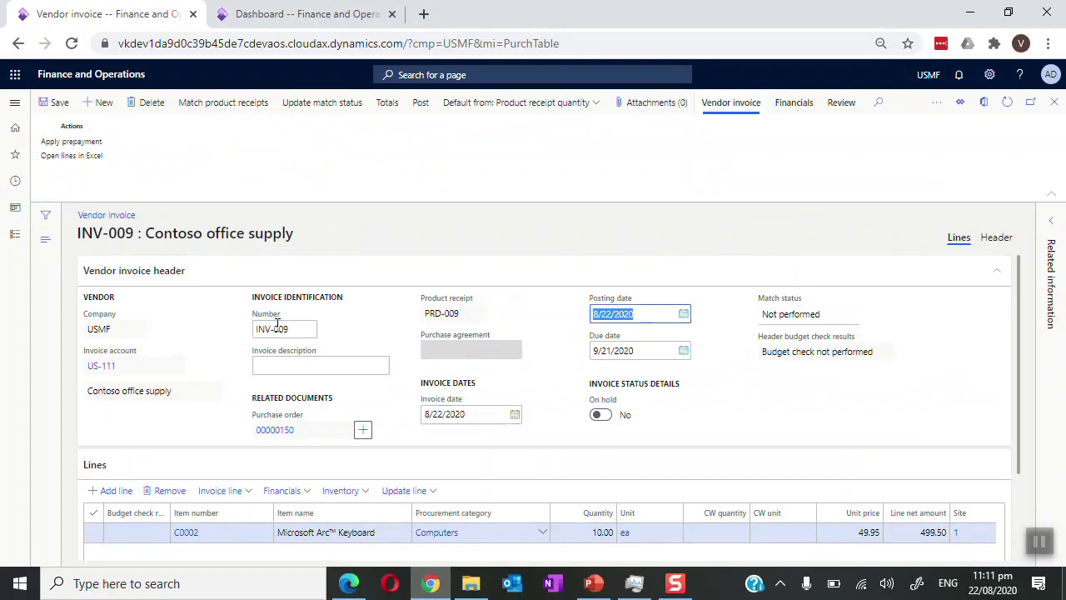
left_click(331, 108)
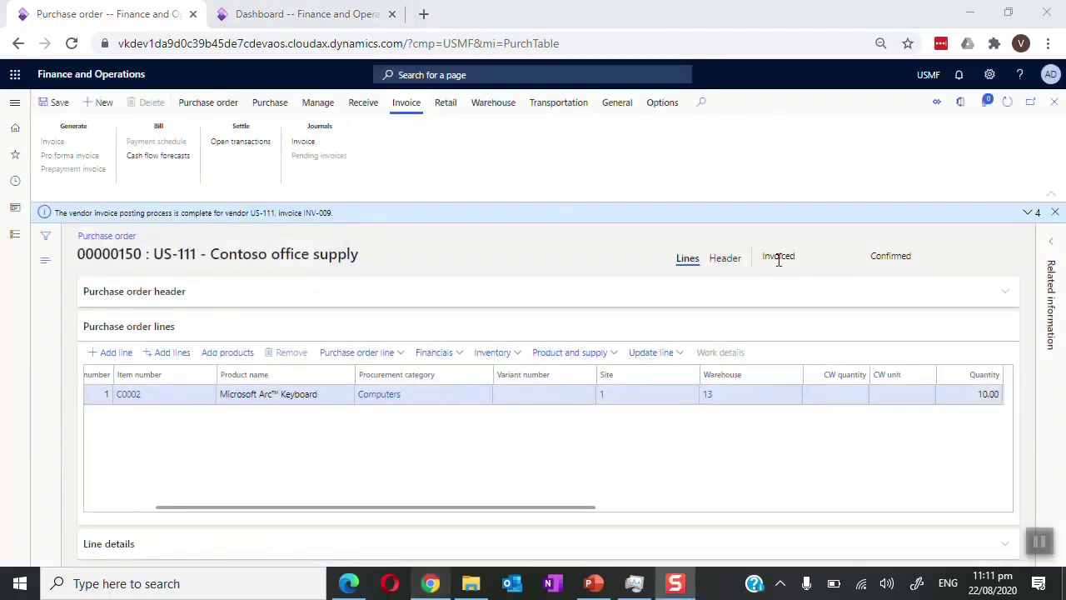
- Post vendor invoice INV-009 and confirm it in the invoice journal at 499.50
left_click(302, 152)
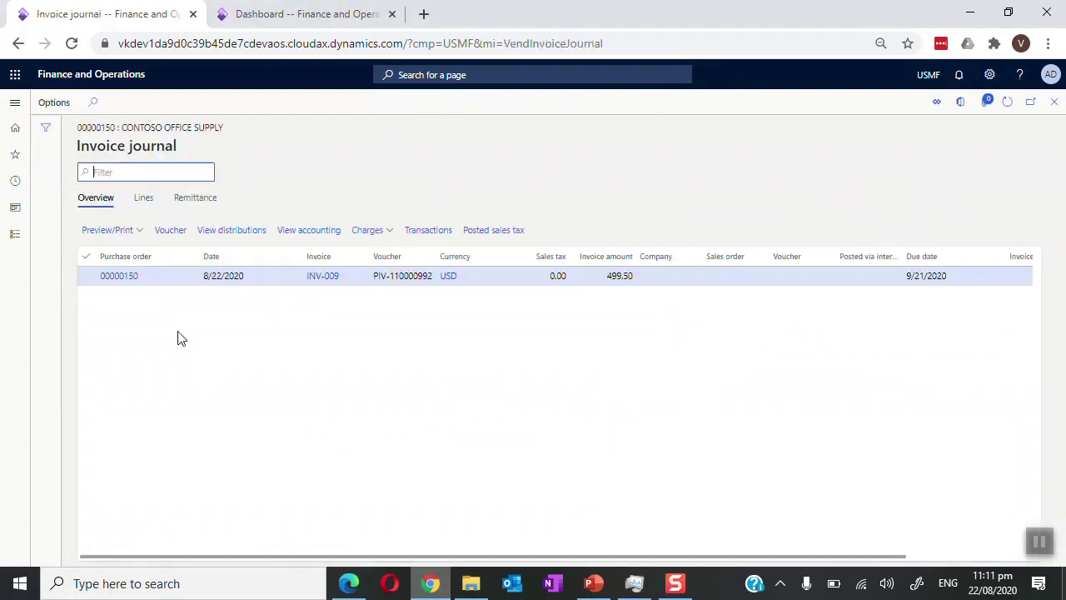
left_click(344, 287)
left_click(342, 286)
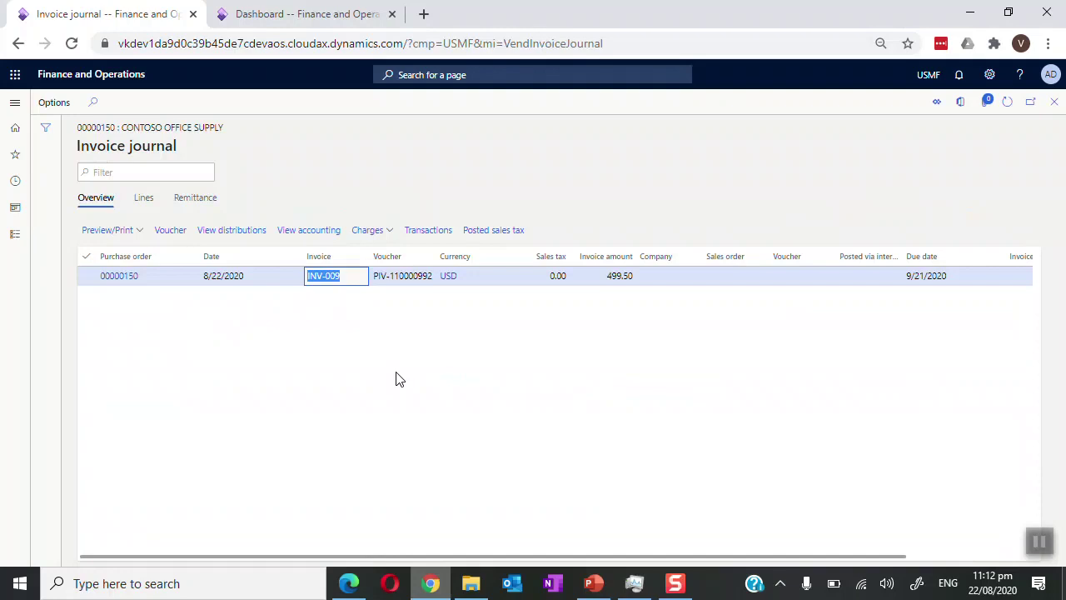
left_click(1040, 542)
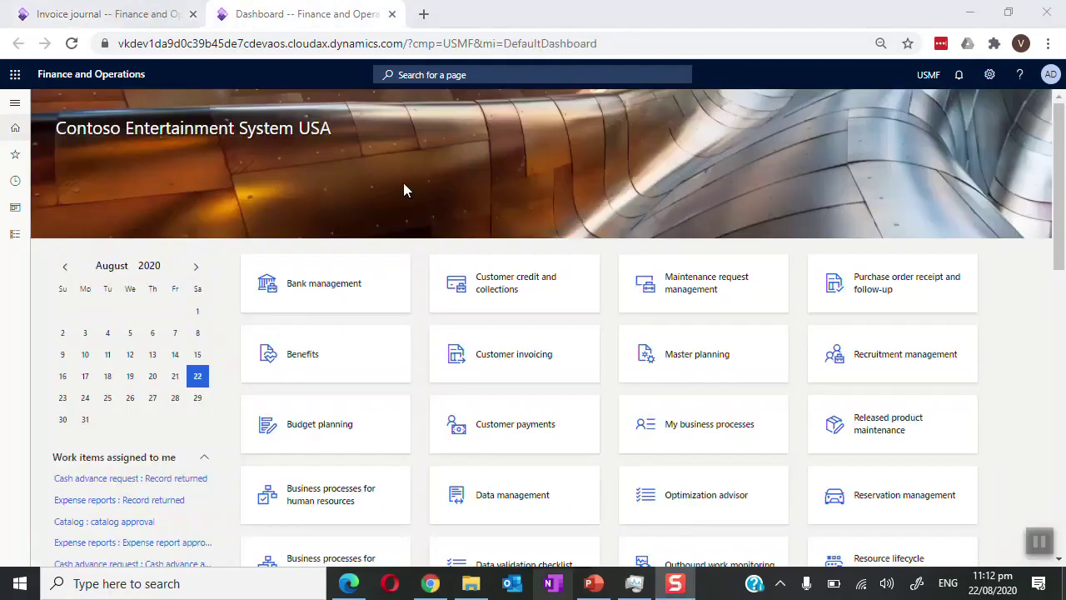
- Open Accounts payable's Vendor payment journal list, showing unposted batches 00468 and 00469
left_click(15, 242)
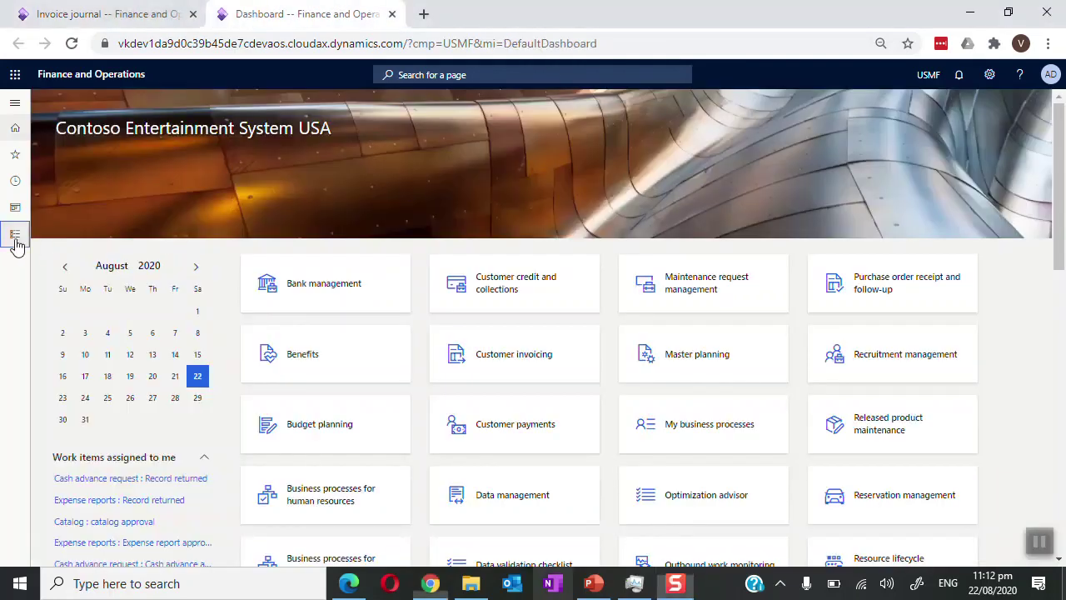
left_click(16, 242)
left_click(66, 265)
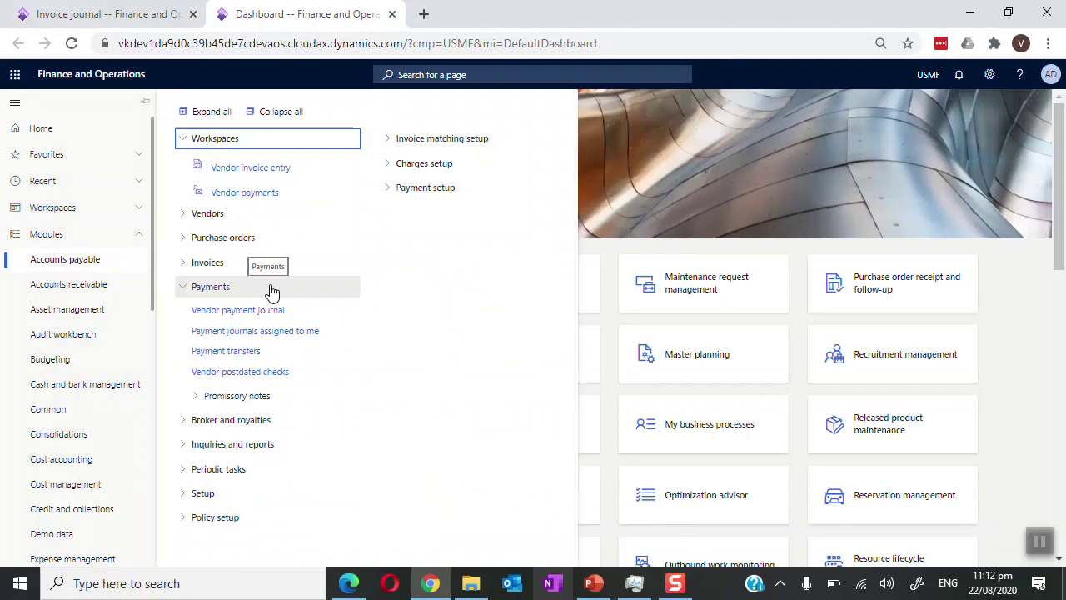
left_click(280, 314)
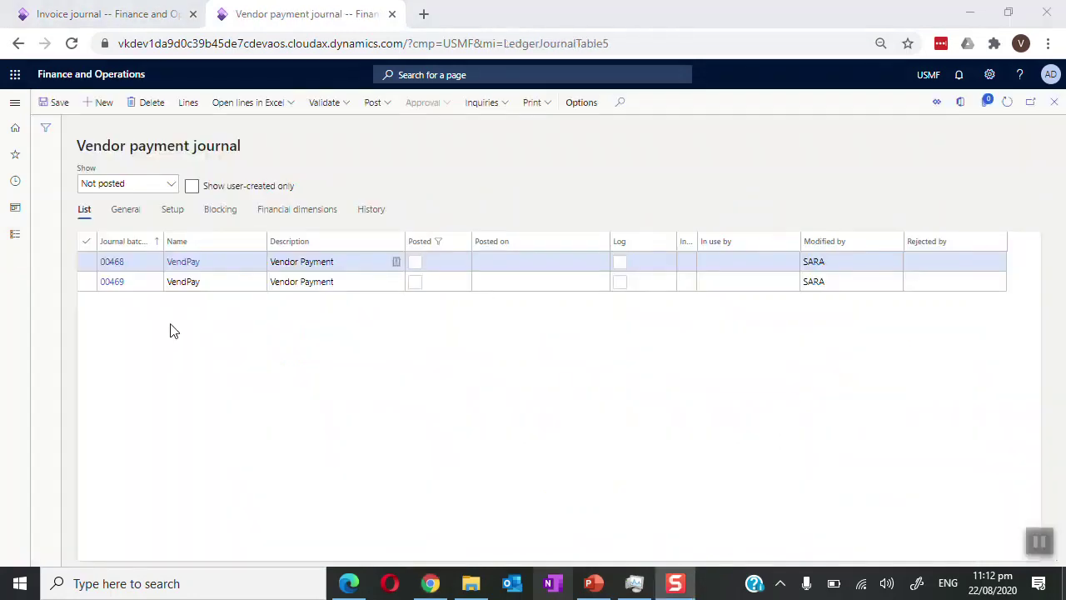
- Create new vendor payment journal 00630 with journal name VendPay
left_click(208, 309)
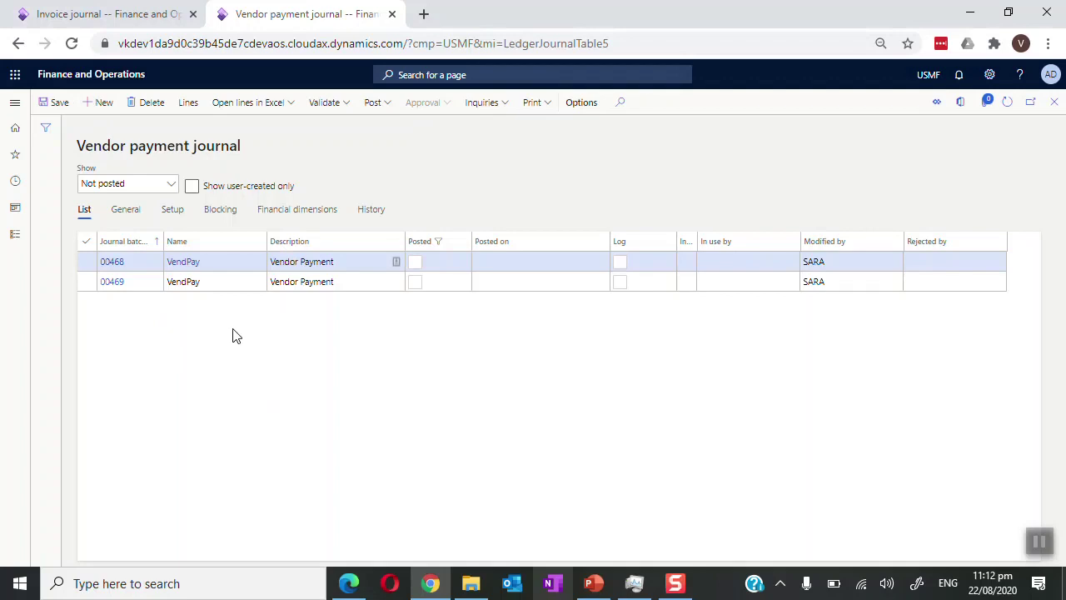
key("alt+n")
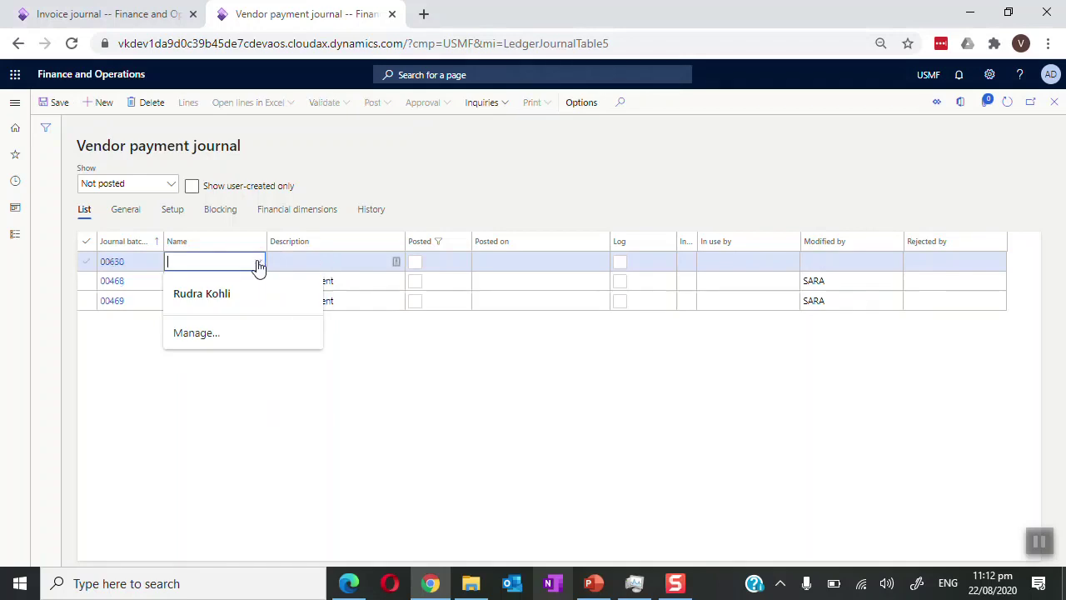
left_click(125, 400)
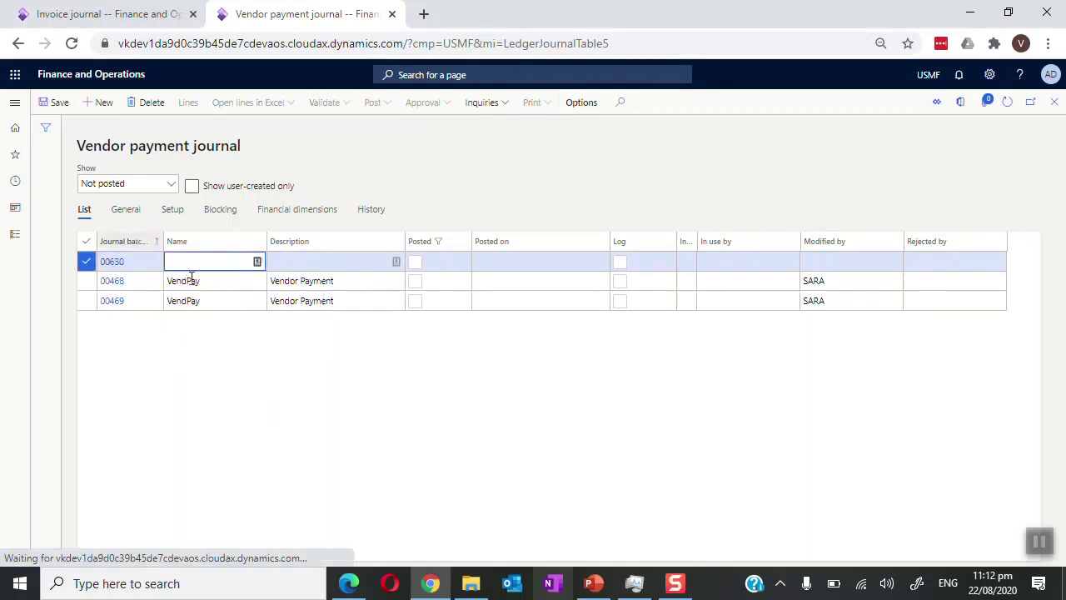
left_click(239, 255)
type("Ve")
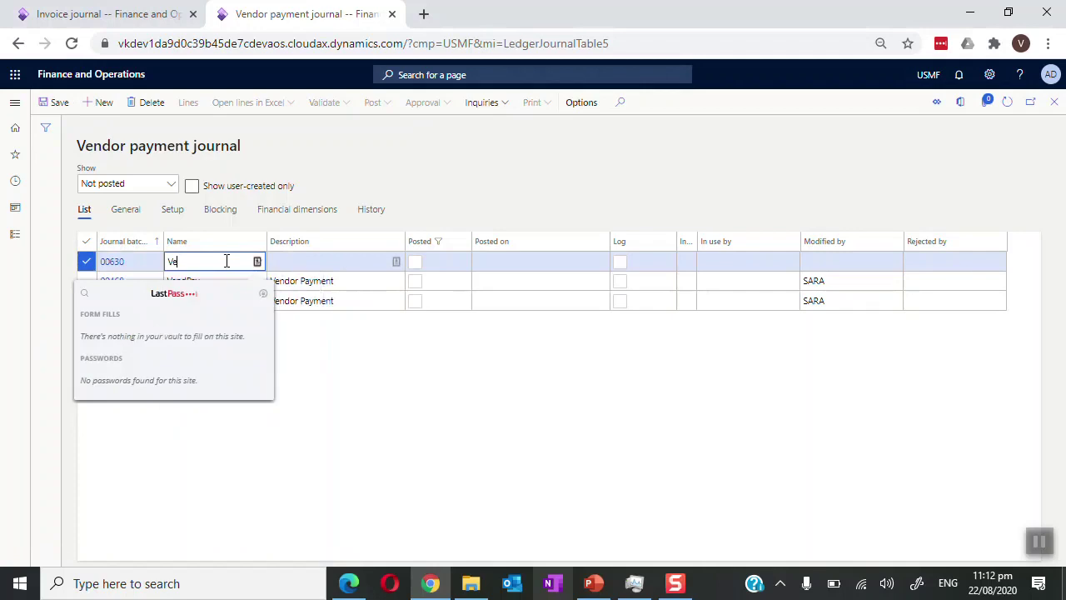
type("ndPay")
key("Tab")
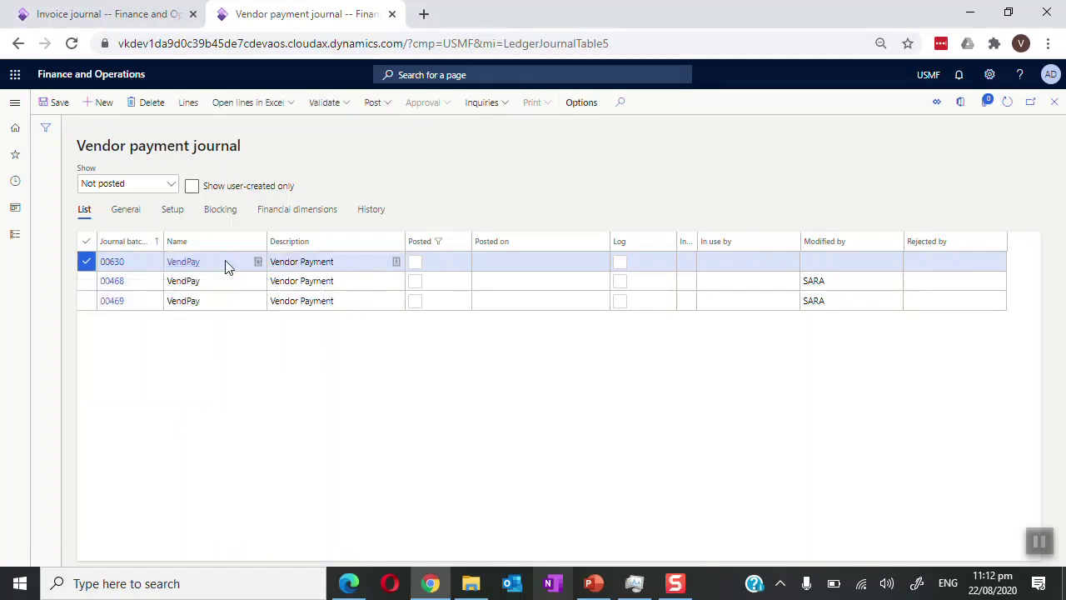
- Add a payment line for vendor account US-111 and list its open invoices for settlement
left_click(189, 103)
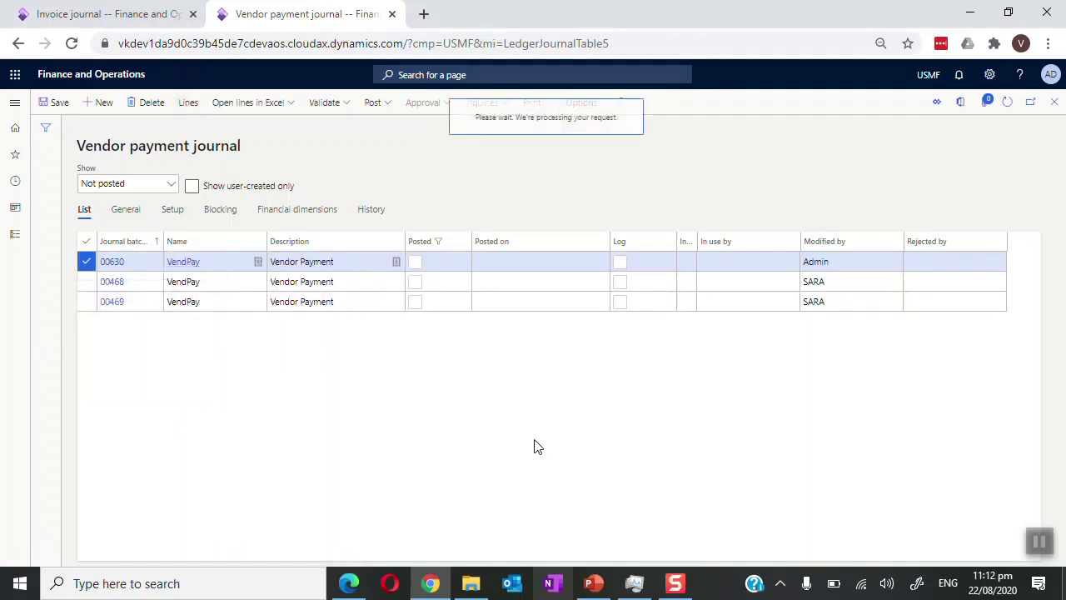
left_click(1039, 542)
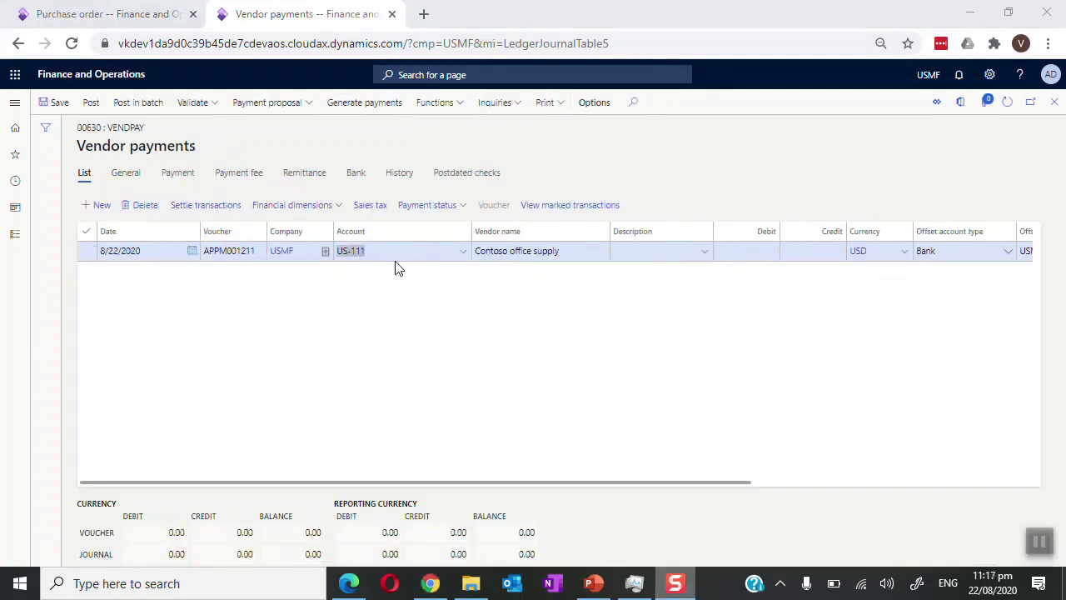
left_click(396, 255)
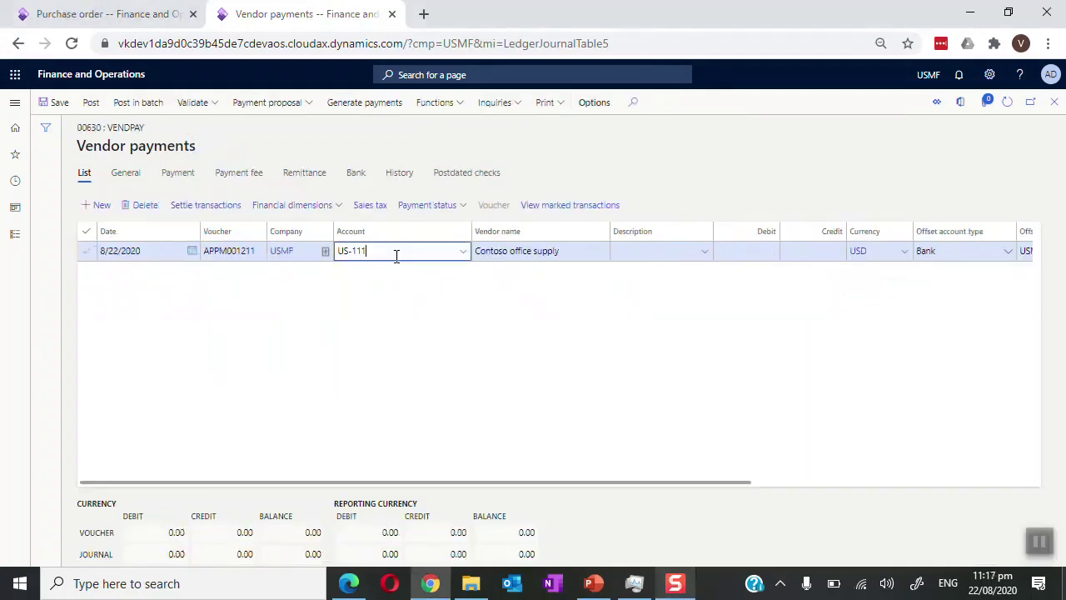
left_click(229, 208)
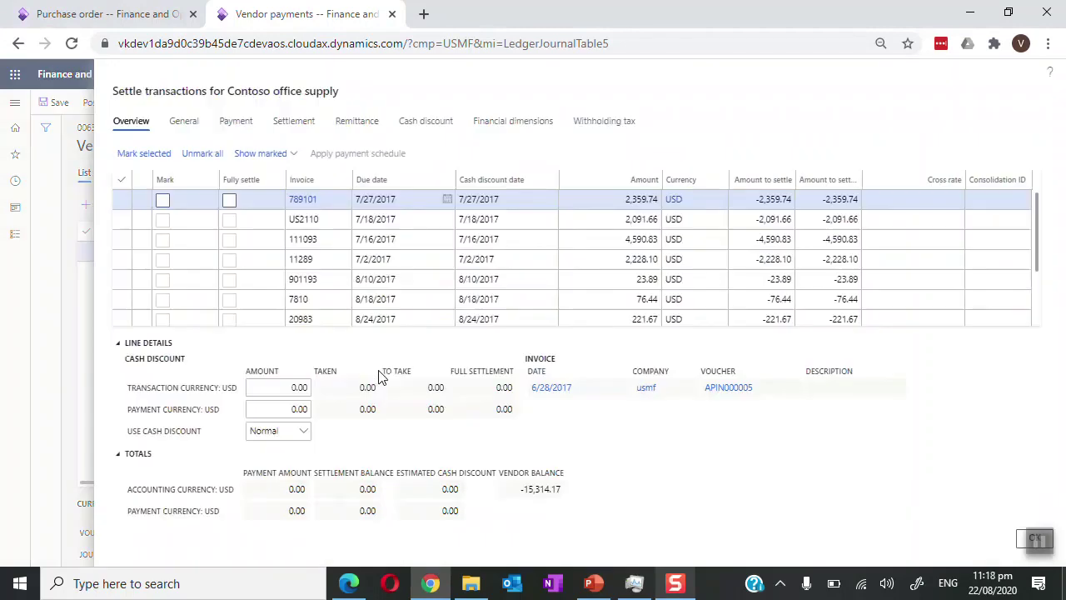
- Filter open invoices to INV-009 and mark it, giving a 489.51 payment after 9.99 discount
left_click(345, 182)
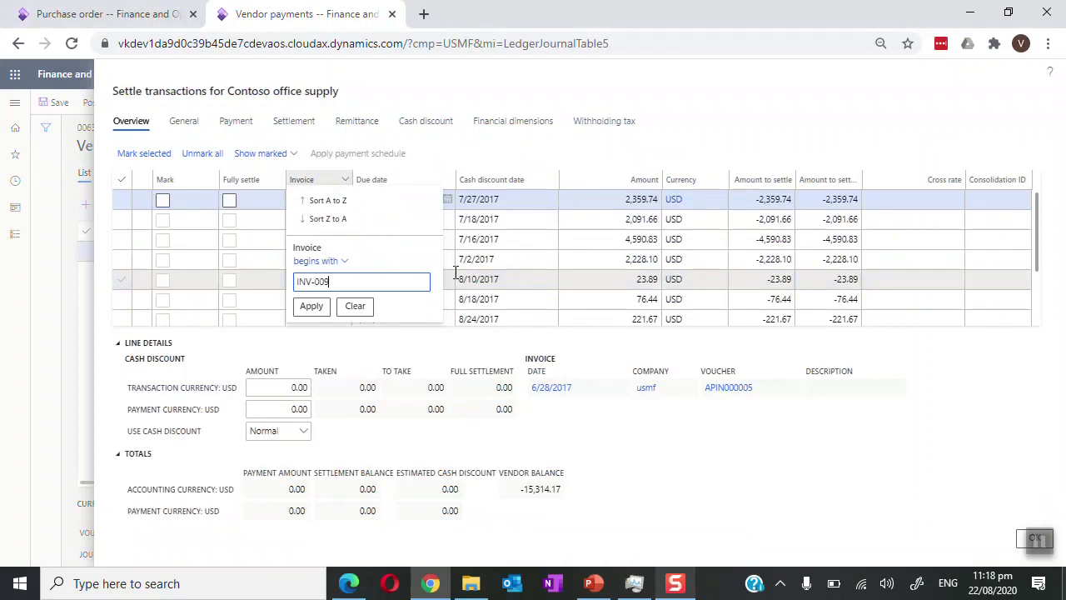
type("INV-009")
key("Return")
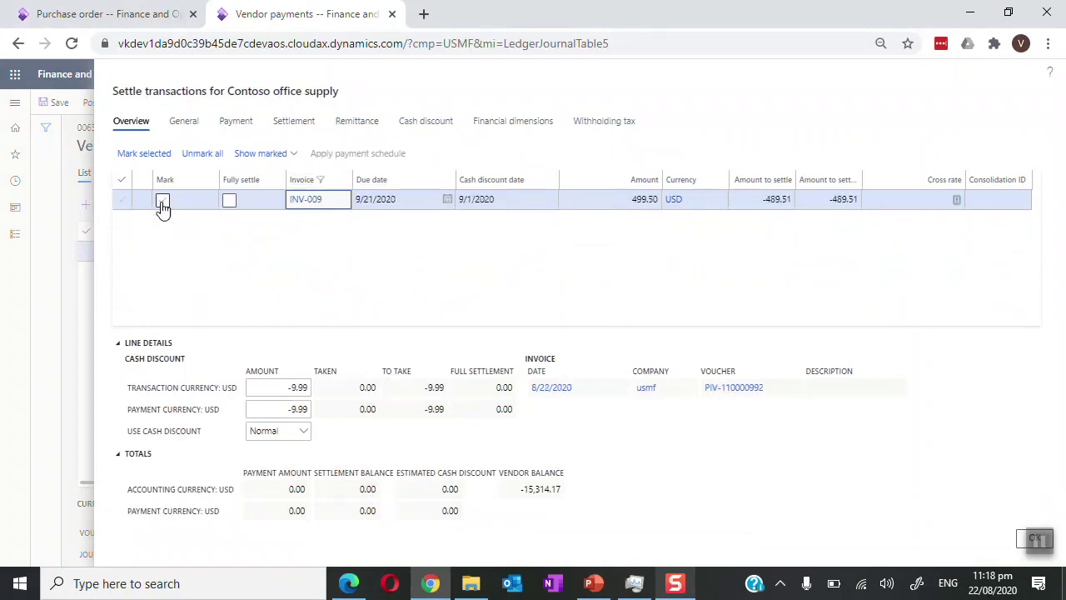
left_click(163, 205)
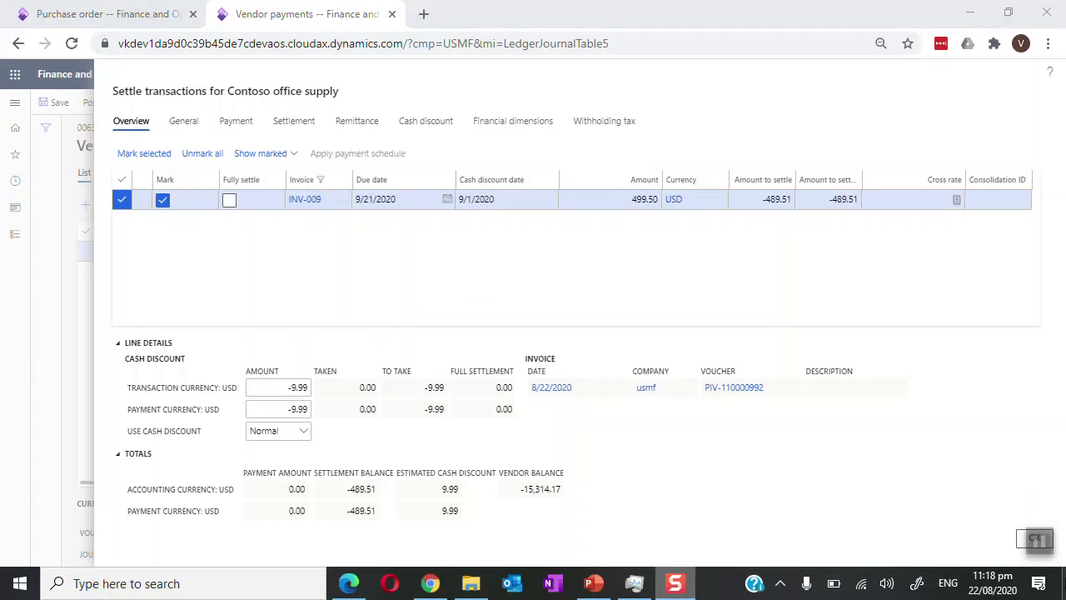
mouse_move(1041, 545)
left_click(1021, 543)
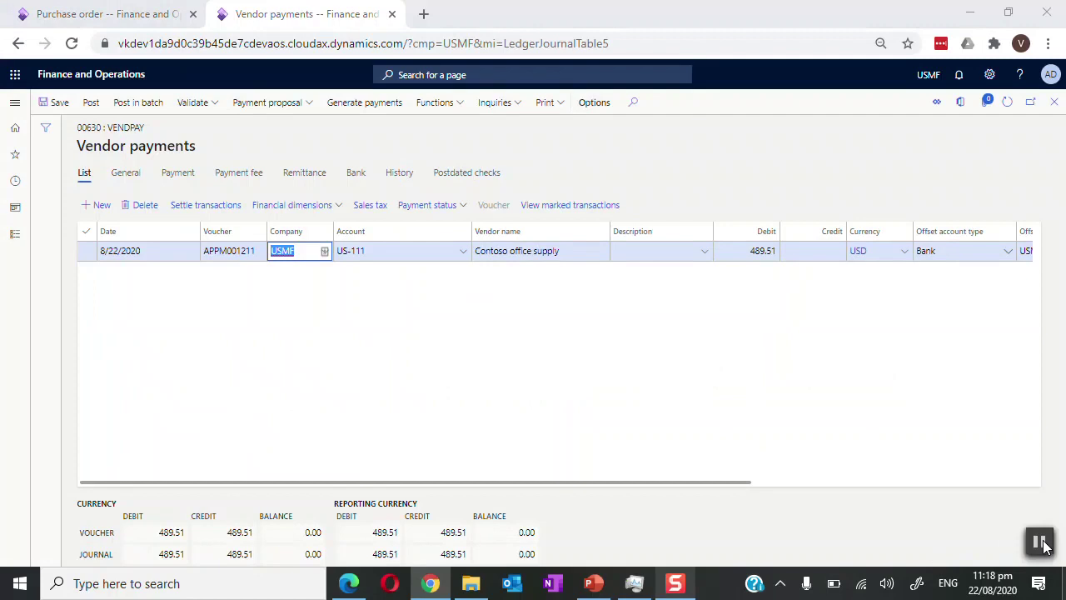
- Set up payment by check from bank account USMF OPER, starting at check number 793
left_click(1043, 543)
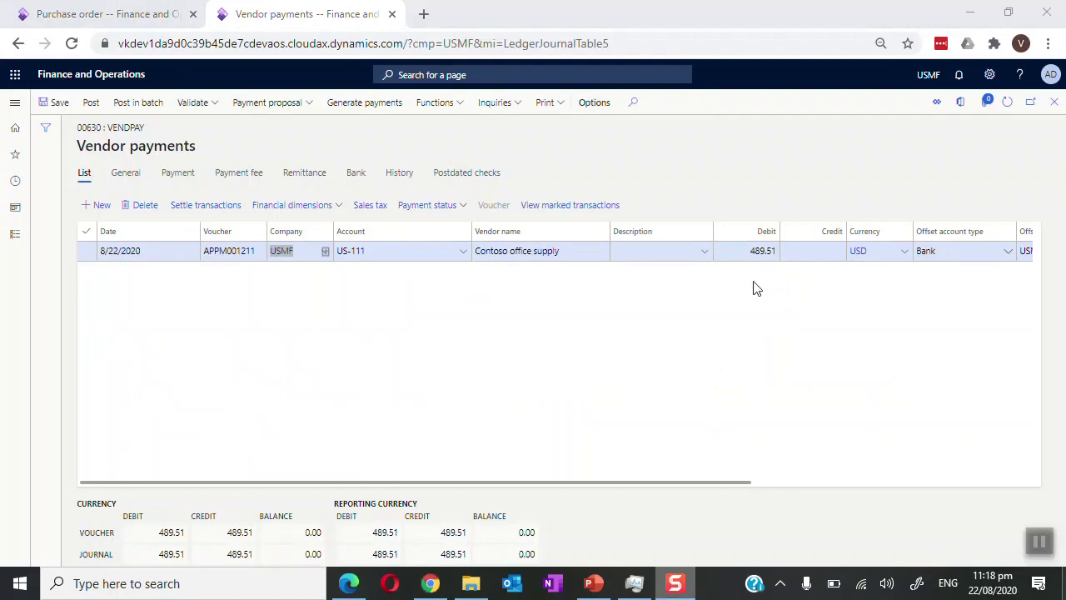
scroll(818, 341, "right", 5)
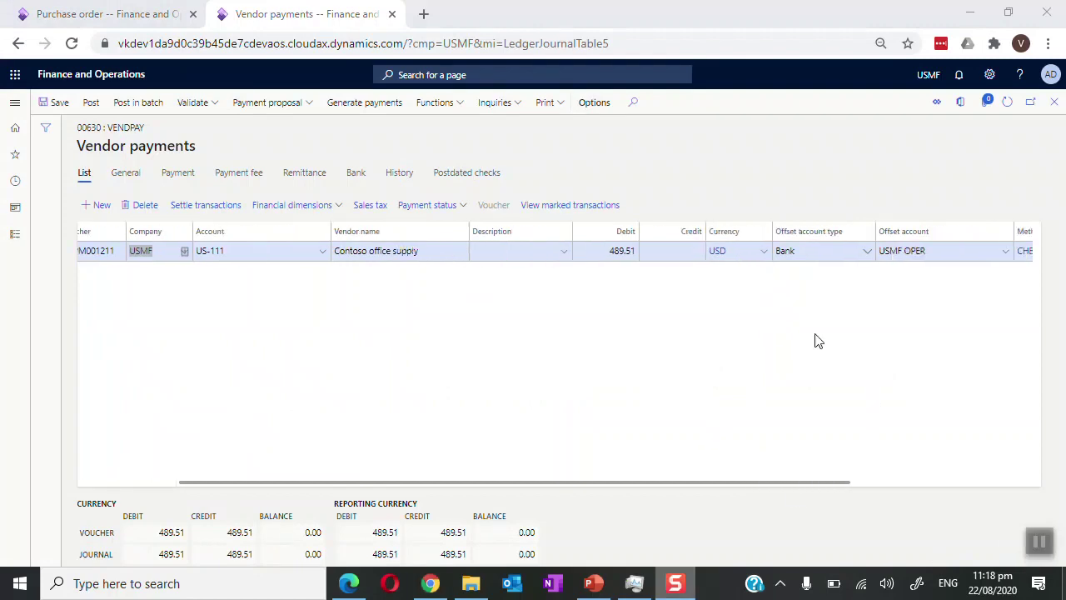
scroll(817, 340, "right", 1)
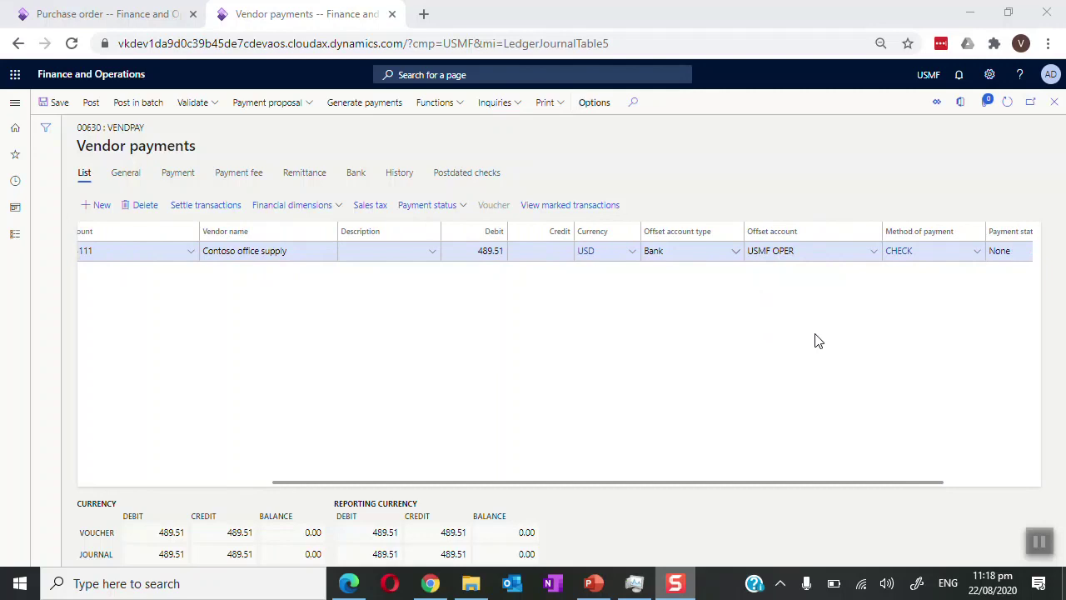
scroll(818, 340, "right", 2)
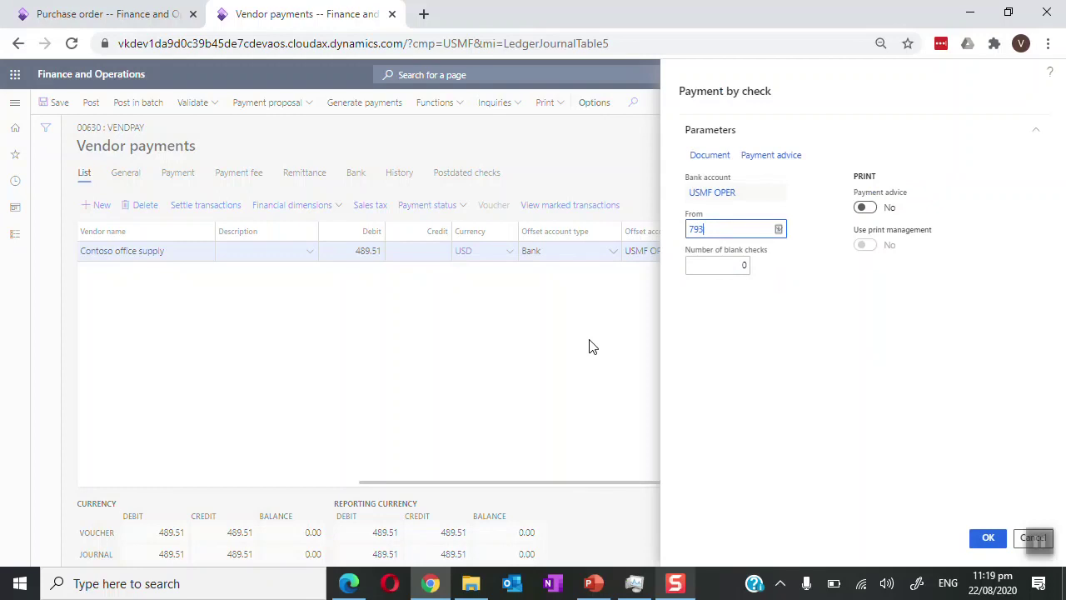
- Generate check 793 and review the line's payment status and check number
left_click(973, 535)
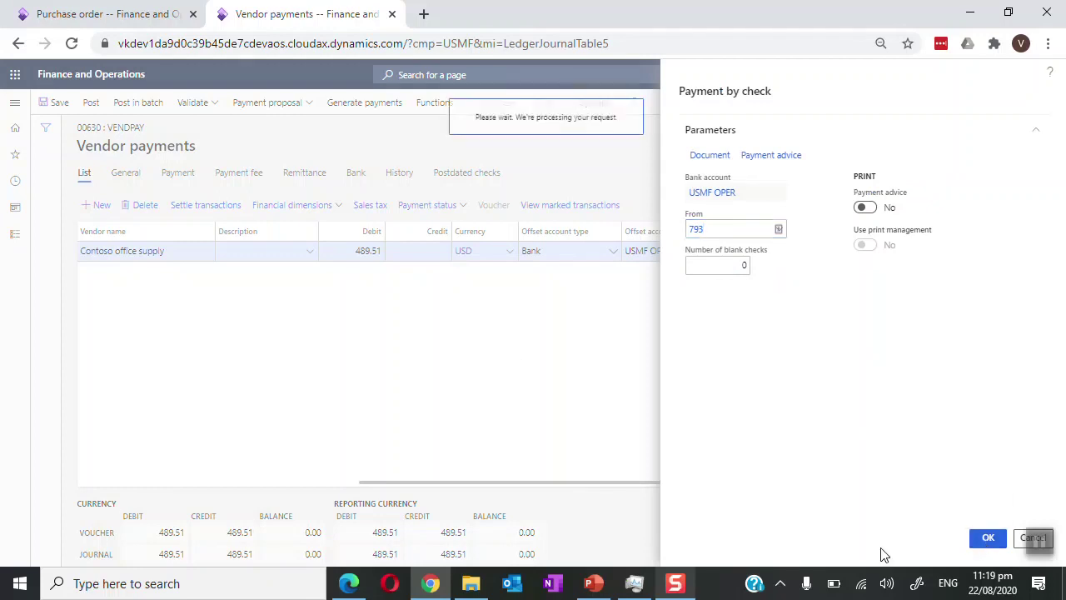
left_click(1038, 542)
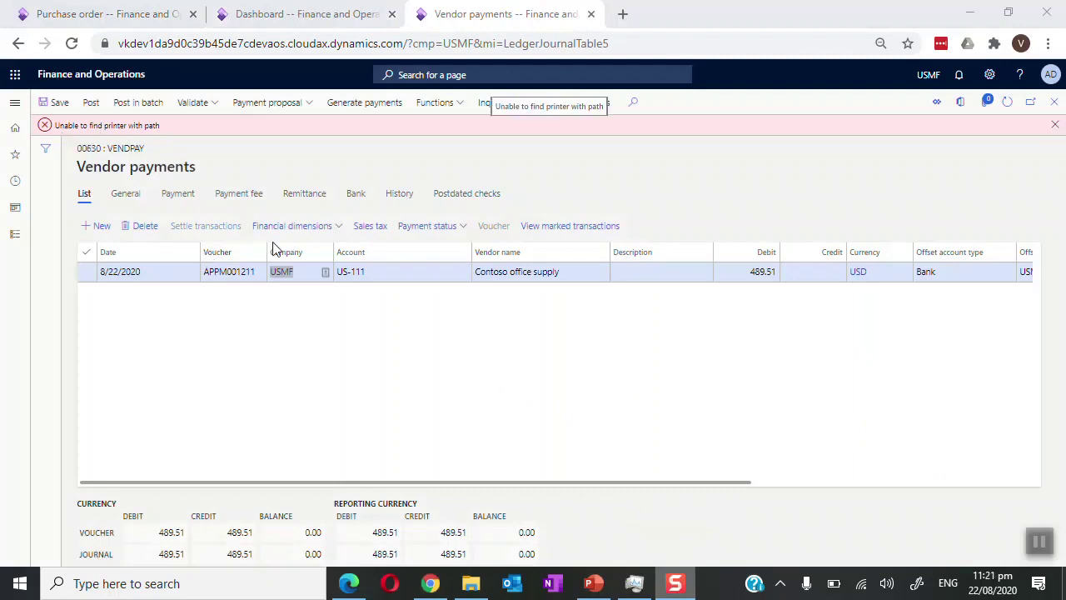
left_click(587, 495)
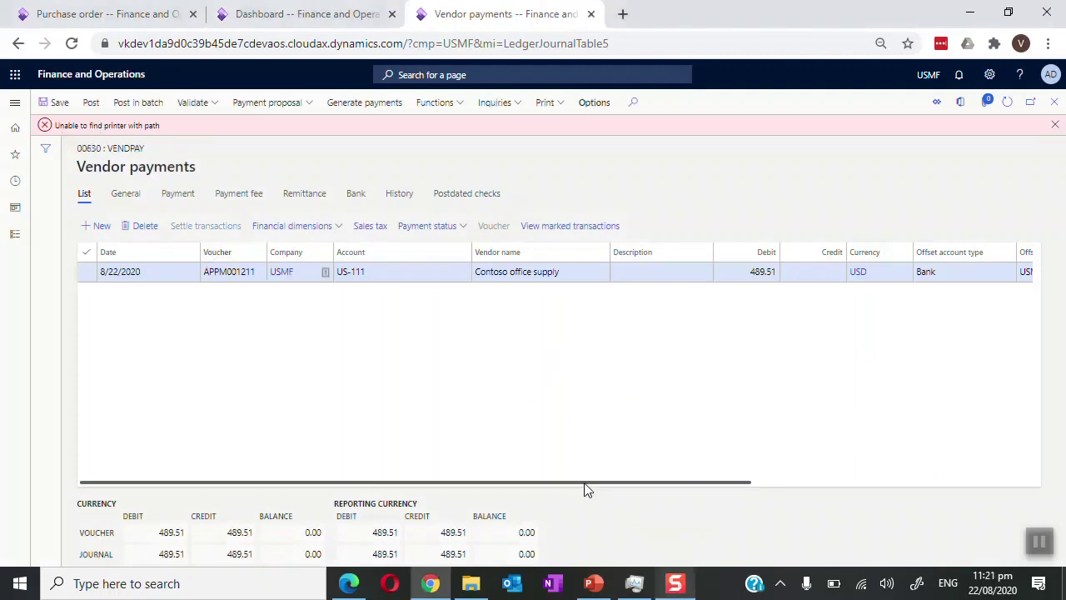
left_click_drag(586, 485, 869, 478)
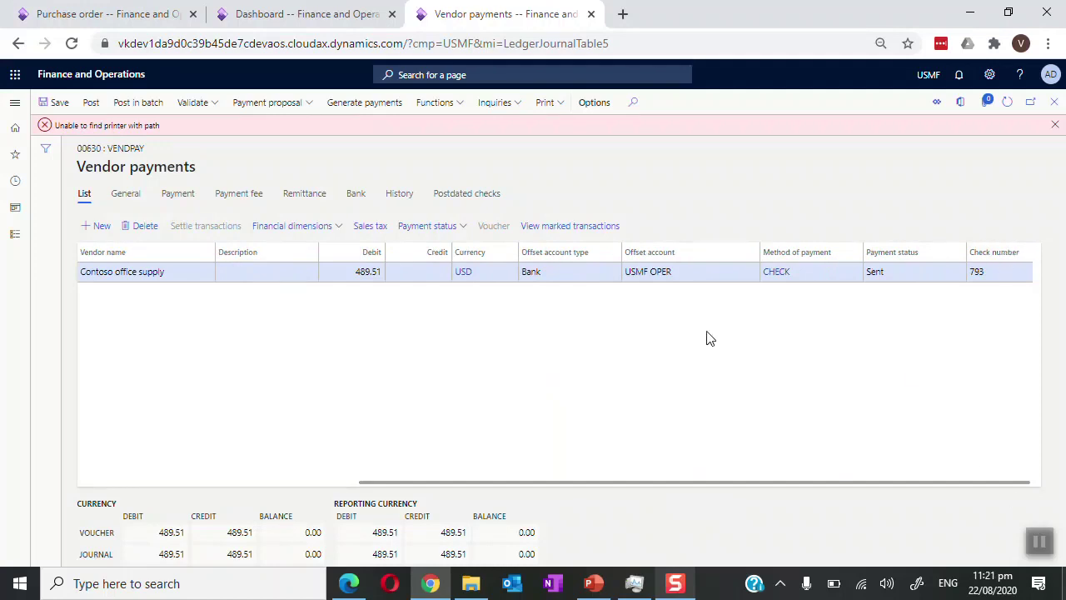
- Post payment journal 00630 with its single voucher and return to the dashboard
left_click(94, 107)
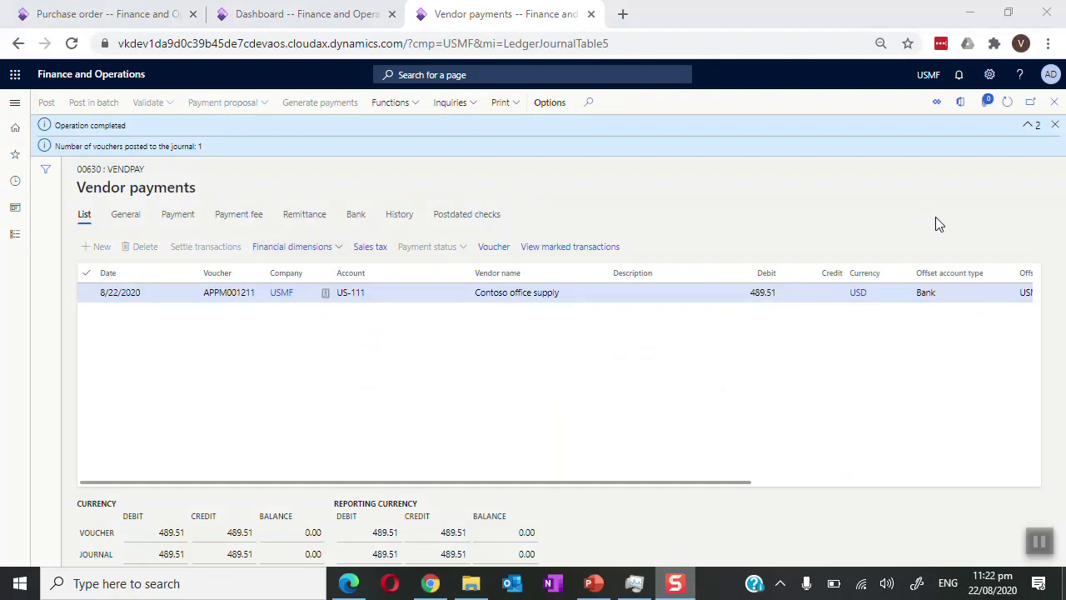
left_click(312, 14)
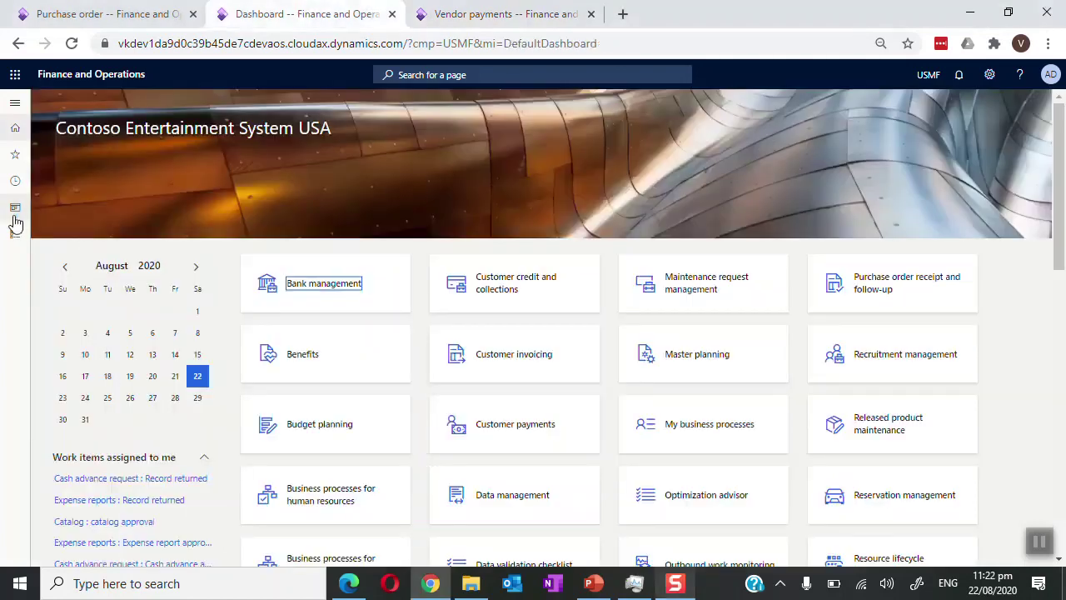
- Find vendor US-111 in All vendors and view its transactions, selecting row 140000657
left_click(15, 233)
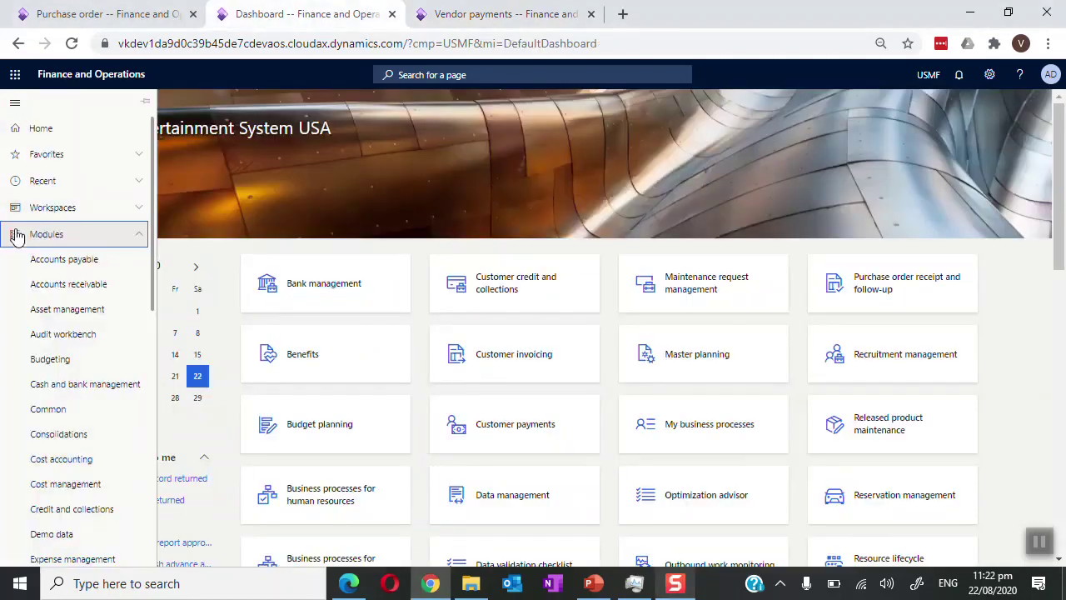
left_click(65, 259)
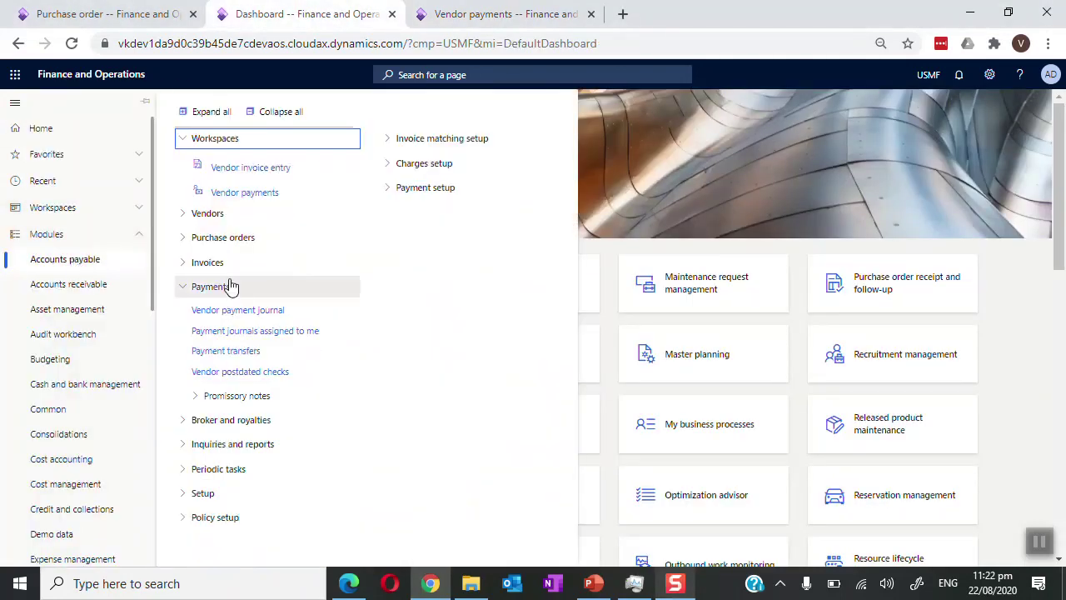
left_click(244, 218)
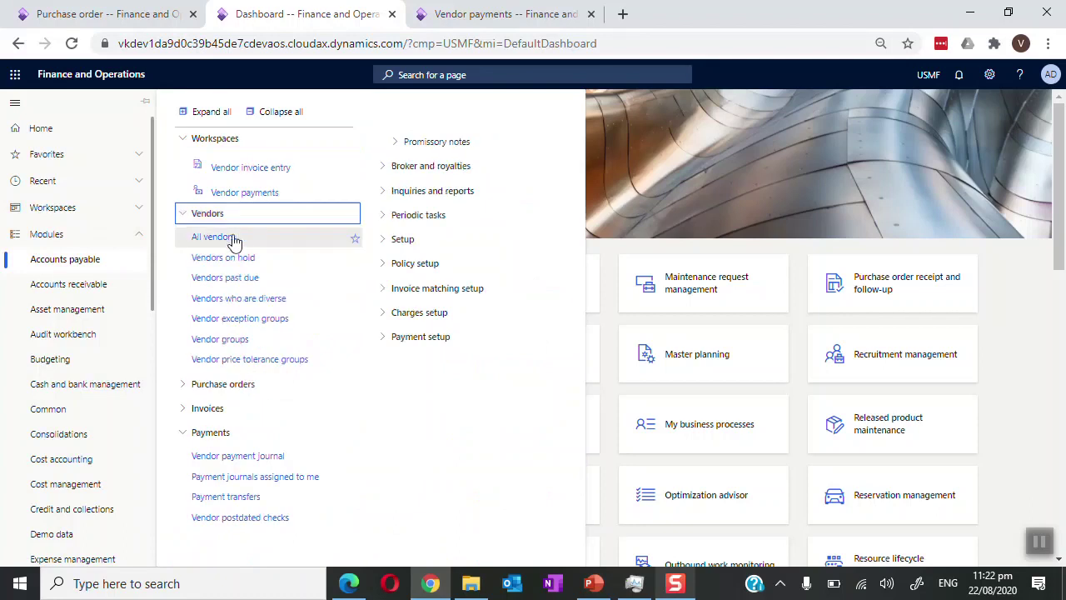
left_click(215, 238)
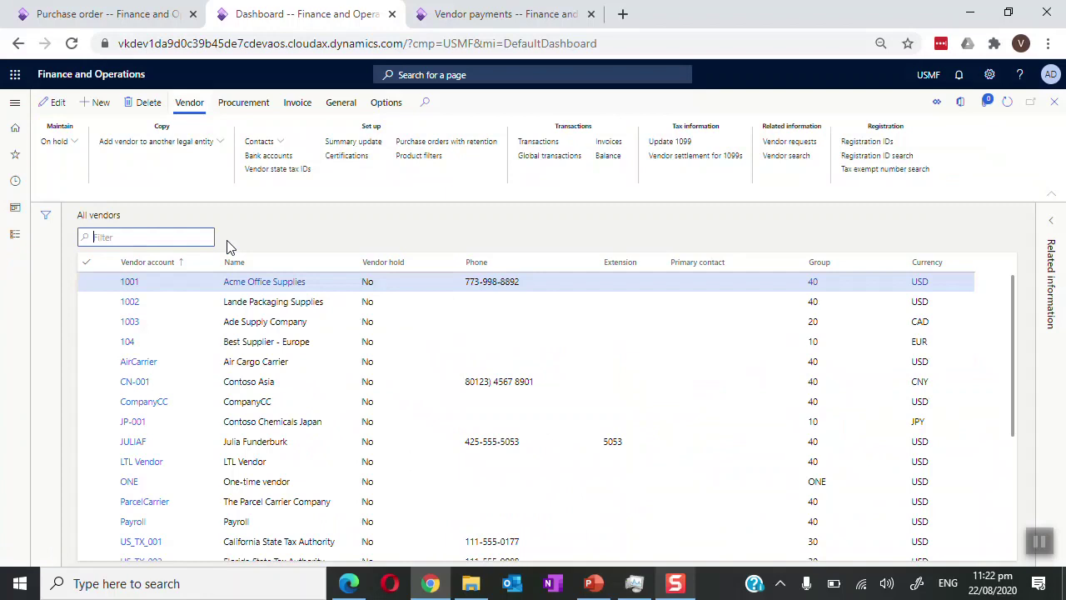
type("US-111")
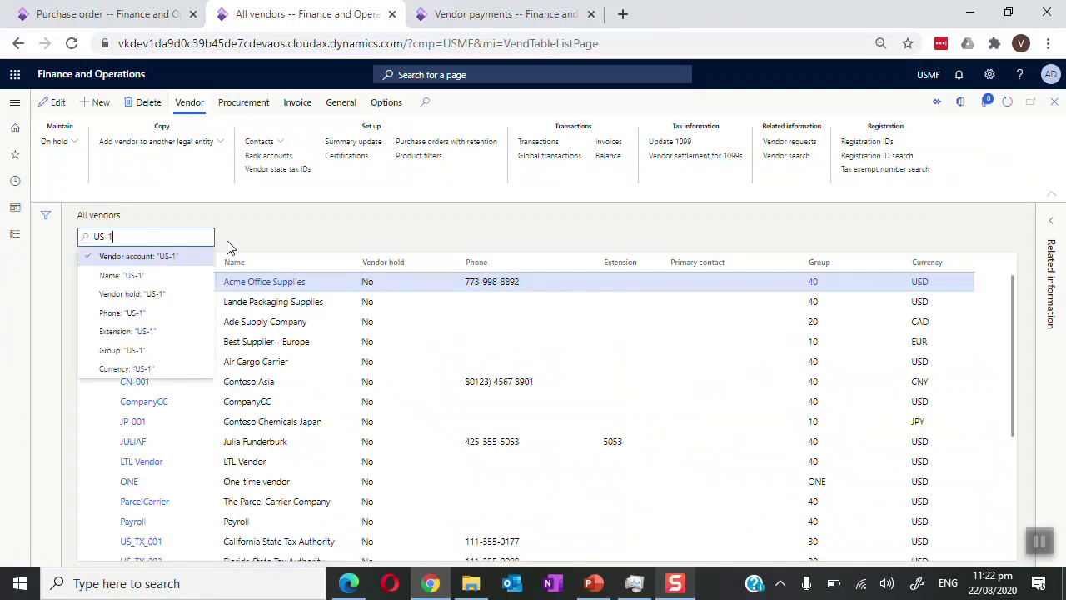
left_click(191, 258)
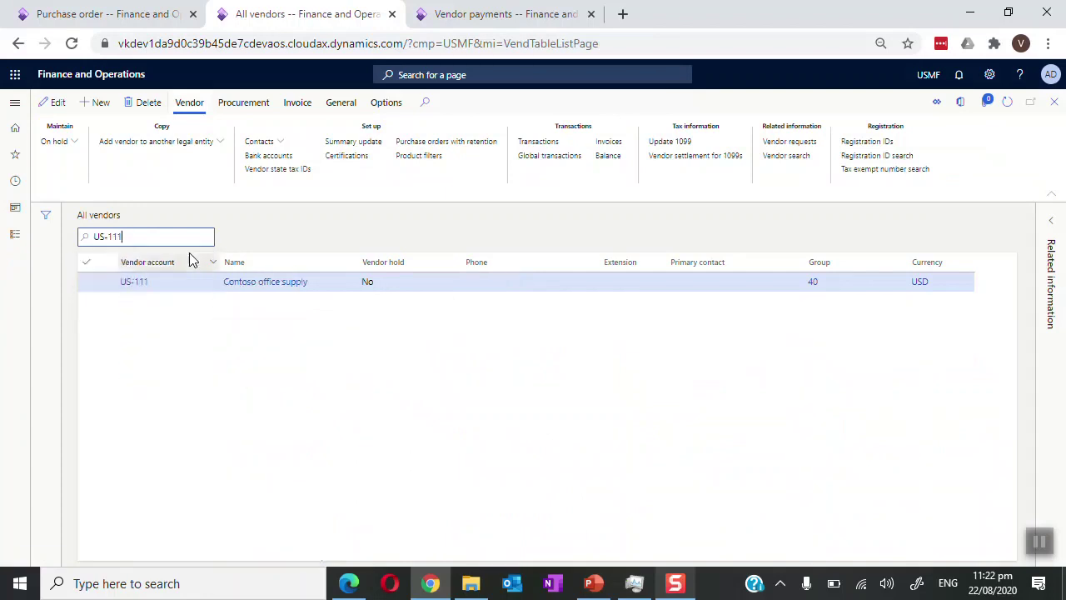
left_click(145, 282)
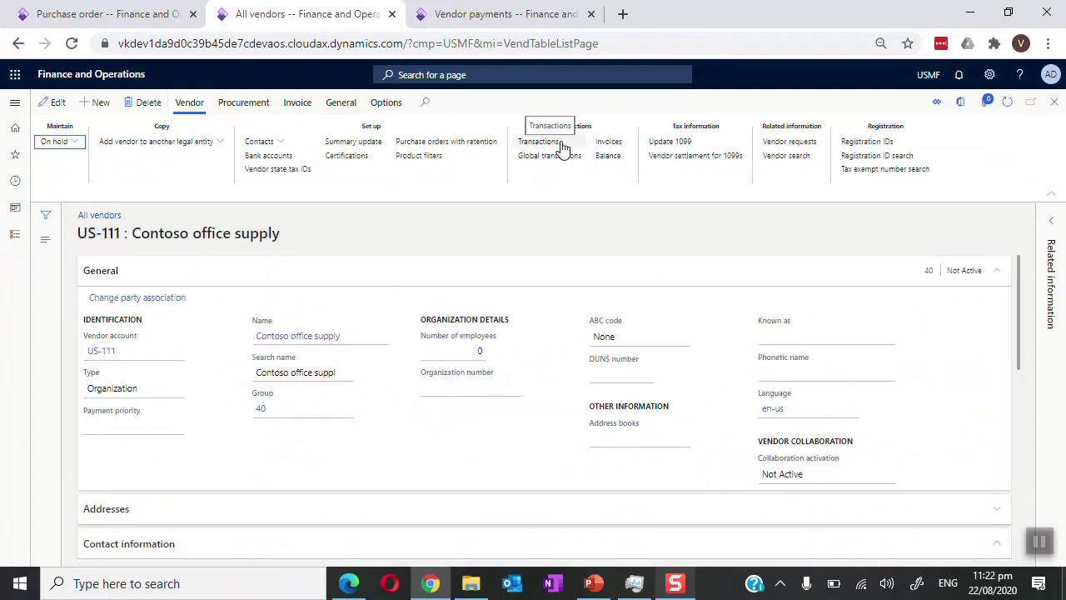
left_click(560, 143)
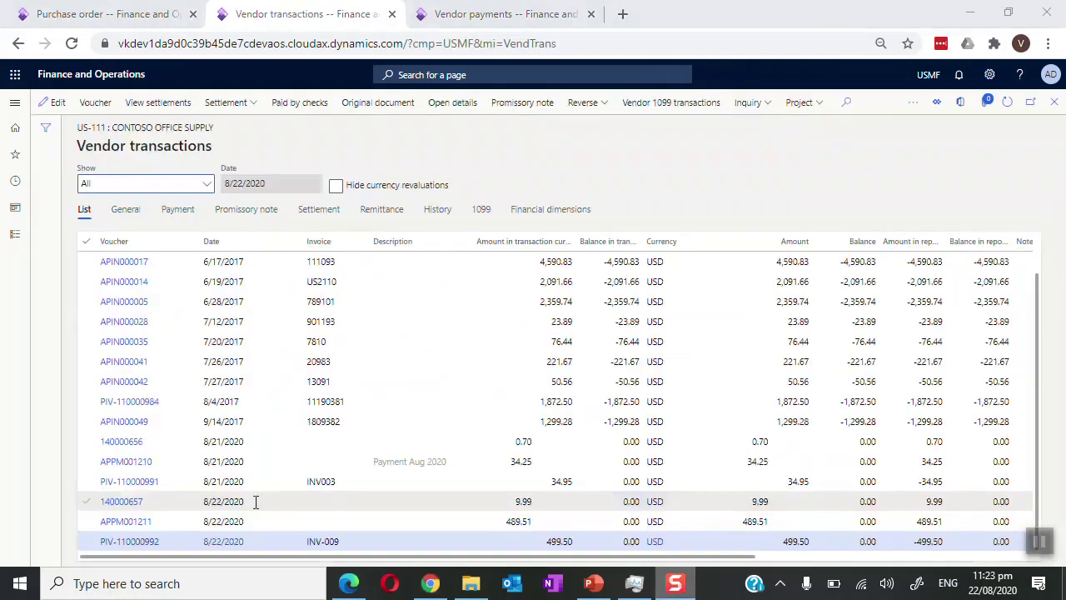
left_click(256, 502)
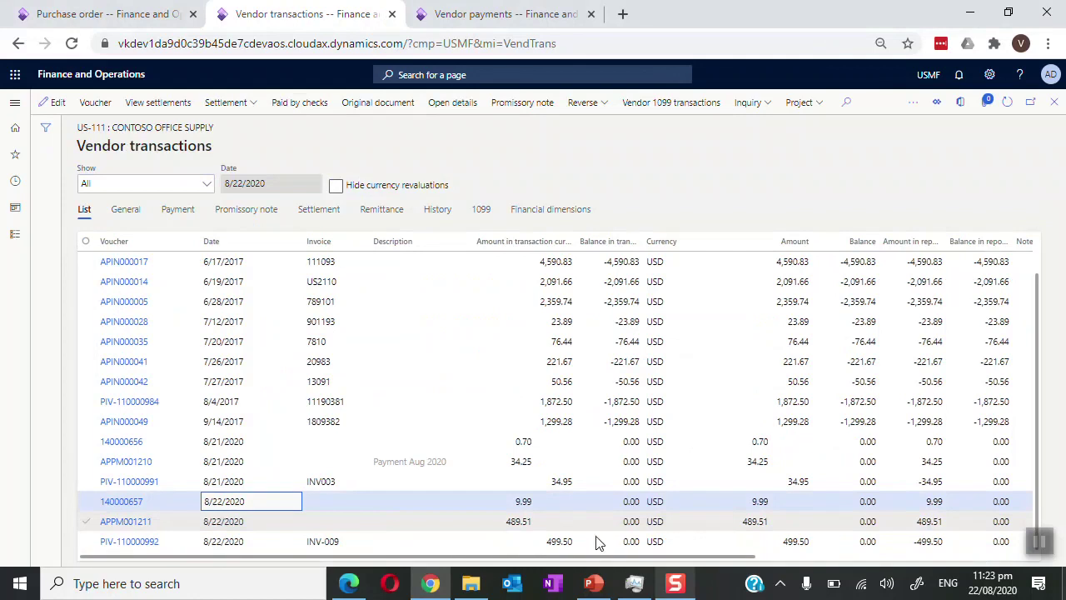
- Highlight the APPM001211 payment row, then present slide 2, Procure to Pay Process, full screen
left_click_drag(752, 565, 721, 546)
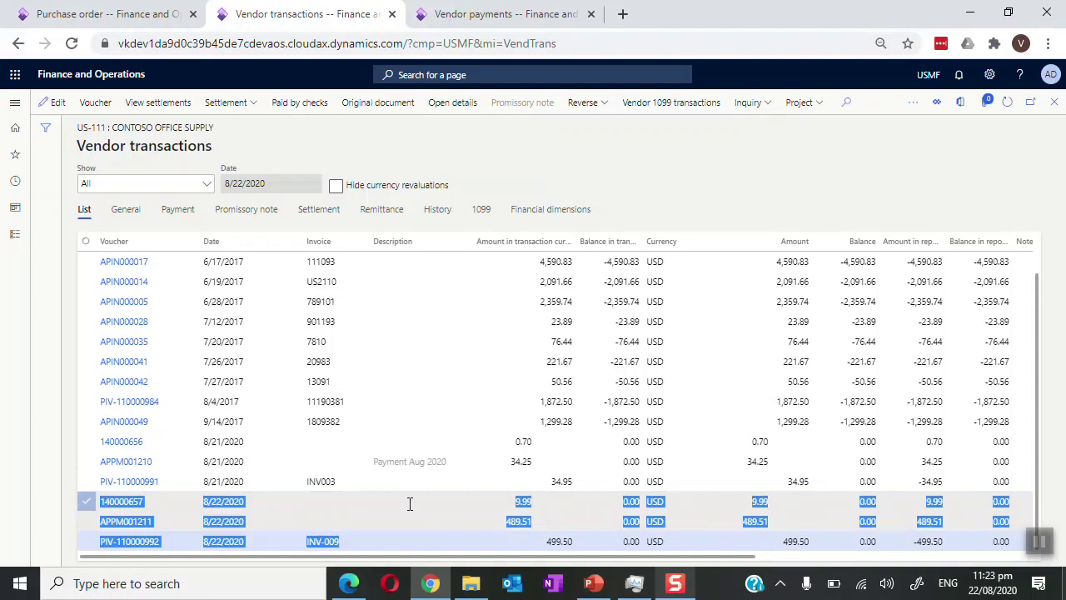
left_click(467, 528)
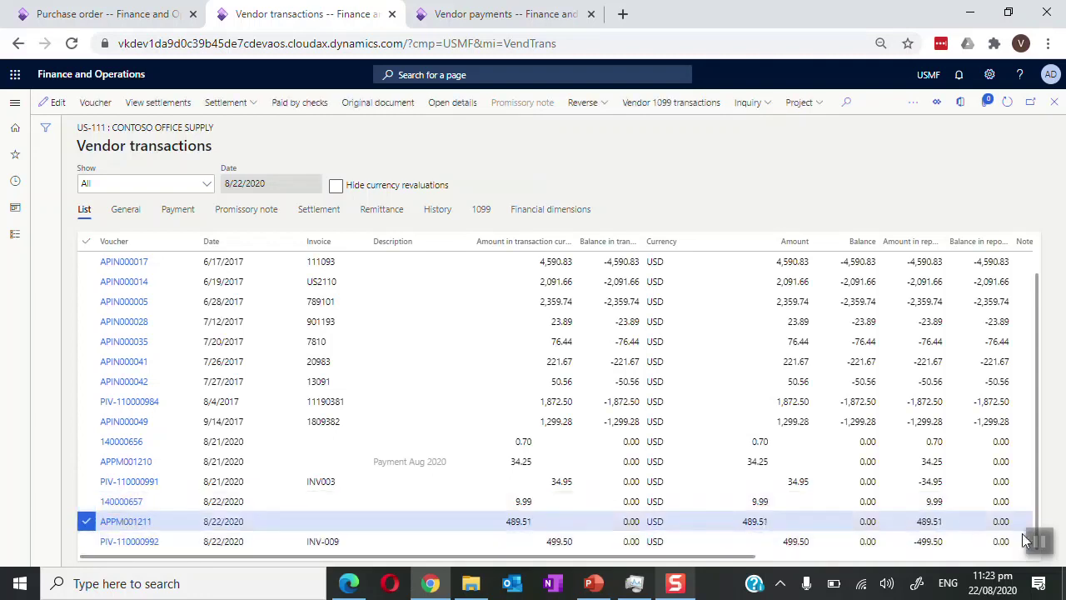
left_click(593, 583)
left_click(79, 252)
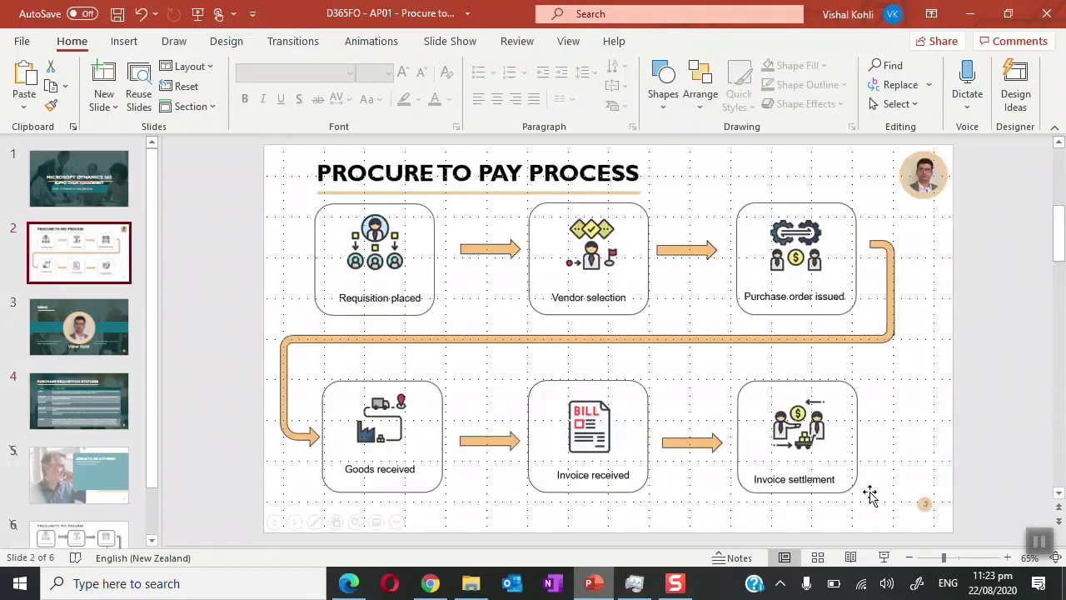
left_click(884, 558)
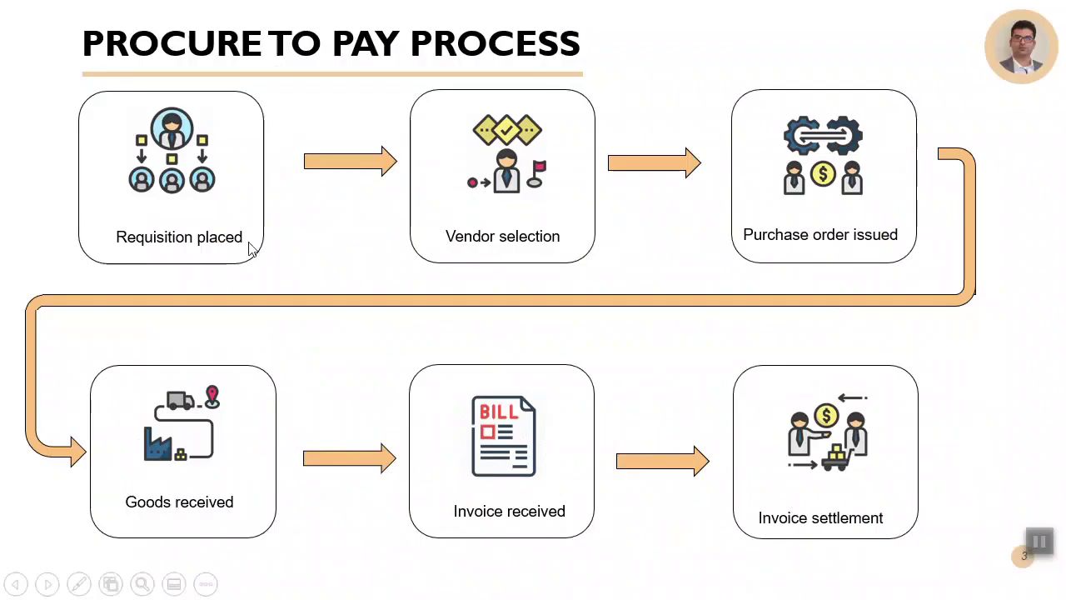